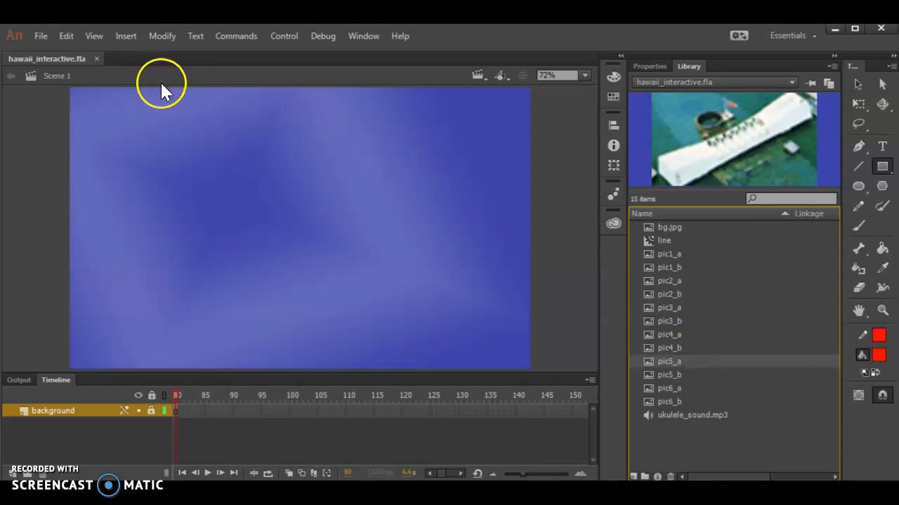
{"action": "left_click", "coordinate": [42, 36]}
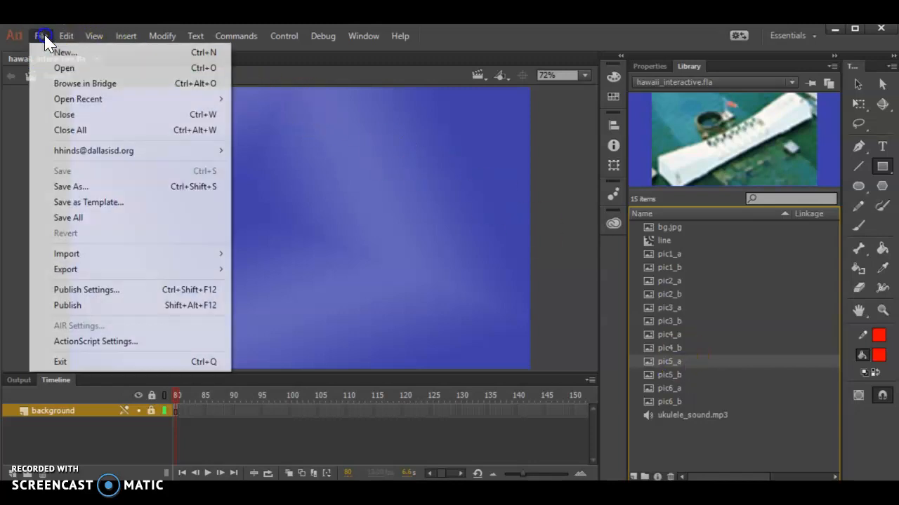
{"action": "left_click", "coordinate": [60, 53]}
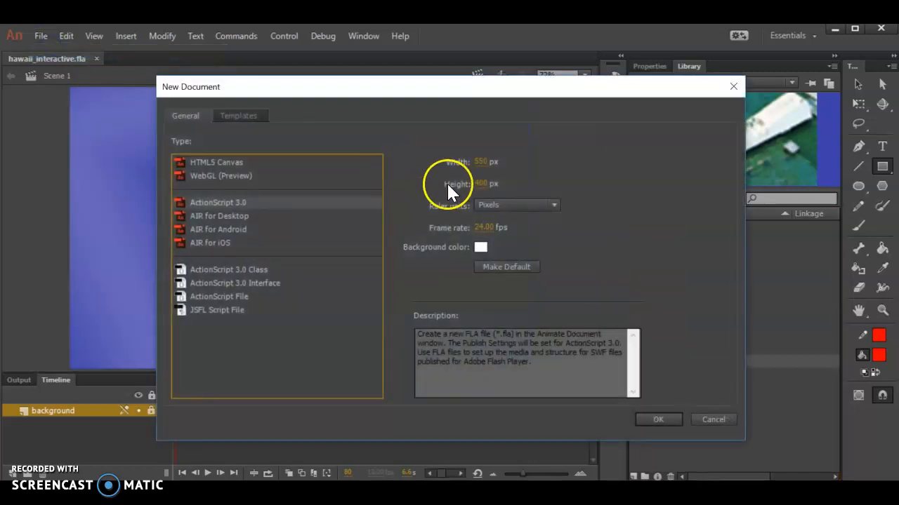
{"action": "left_click", "coordinate": [210, 161]}
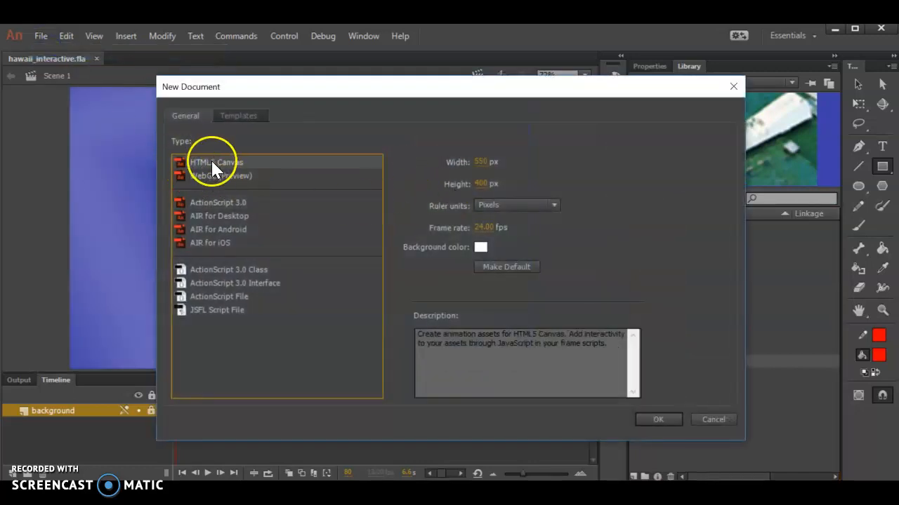
{"action": "left_click", "coordinate": [216, 204]}
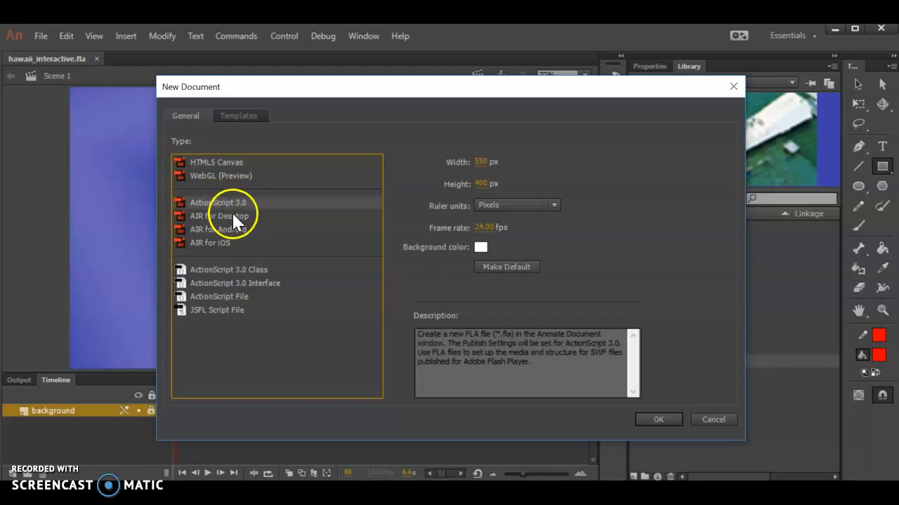
{"action": "left_click", "coordinate": [710, 419]}
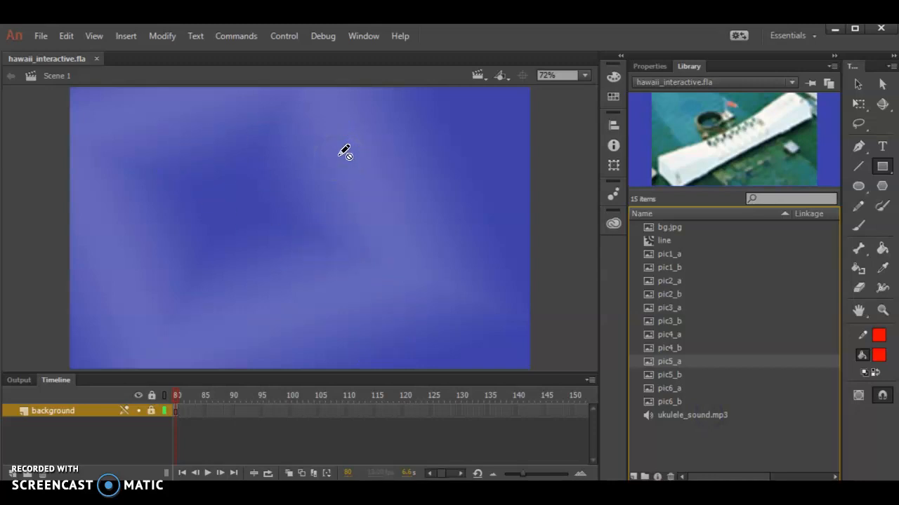
Step: Add a new layer named navbar above the background layer
{"action": "left_click", "coordinate": [304, 158]}
{"action": "left_click", "coordinate": [729, 188]}
{"action": "left_click", "coordinate": [882, 168]}
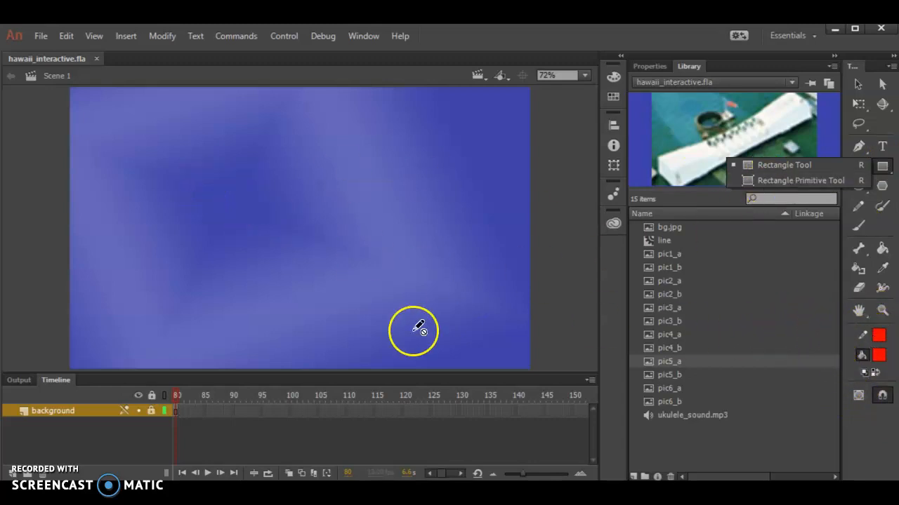
{"action": "left_click", "coordinate": [135, 406]}
{"action": "left_click", "coordinate": [13, 474]}
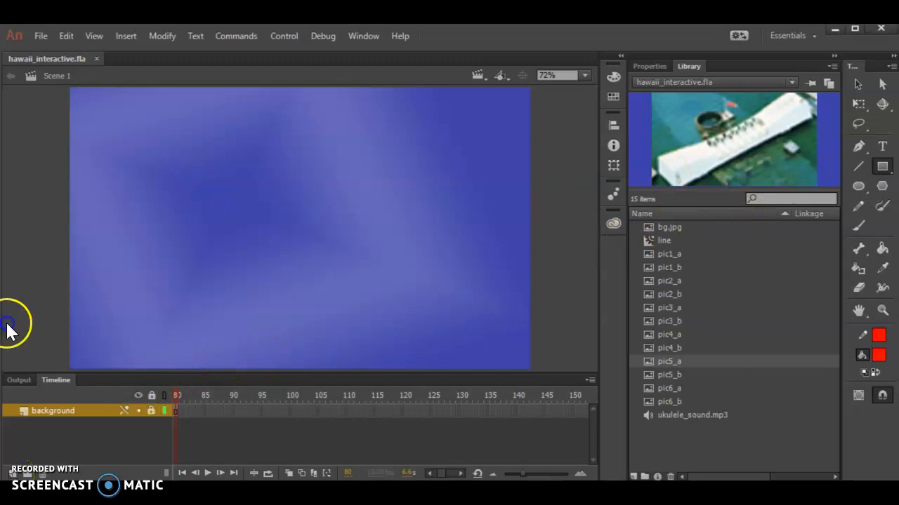
{"action": "double_click", "coordinate": [42, 413]}
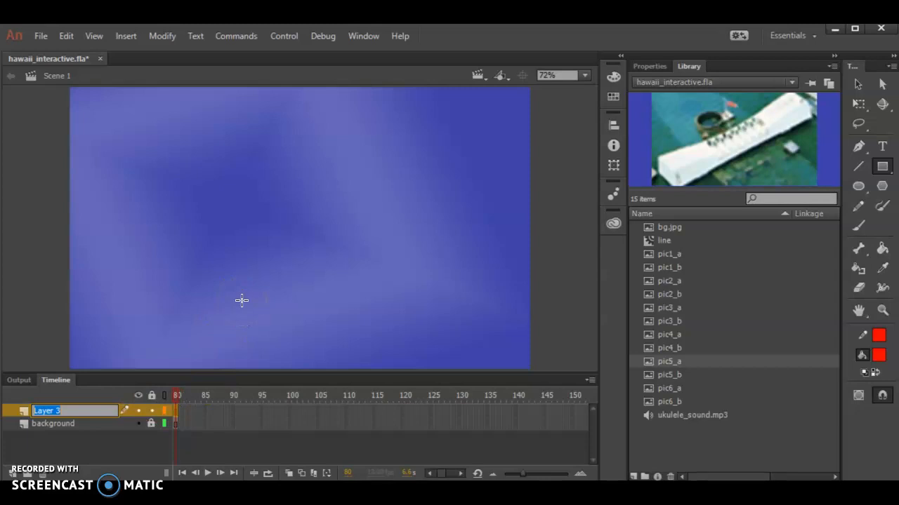
{"action": "type", "text": "navbar"}
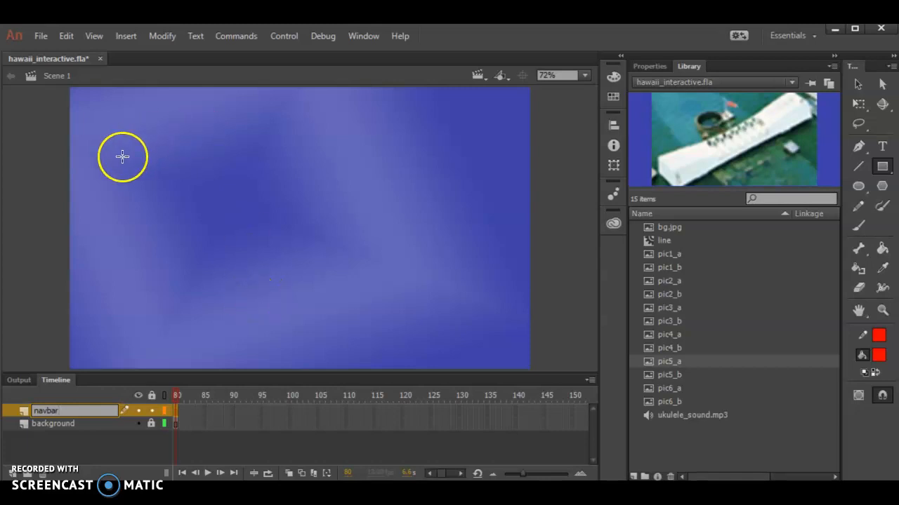
Step: Draw a red rectangle about 546 px wide and 304 px high on the navbar layer and select it with its stroke
{"action": "left_click_drag", "start_coordinate": [121, 156], "coordinate": [400, 312]}
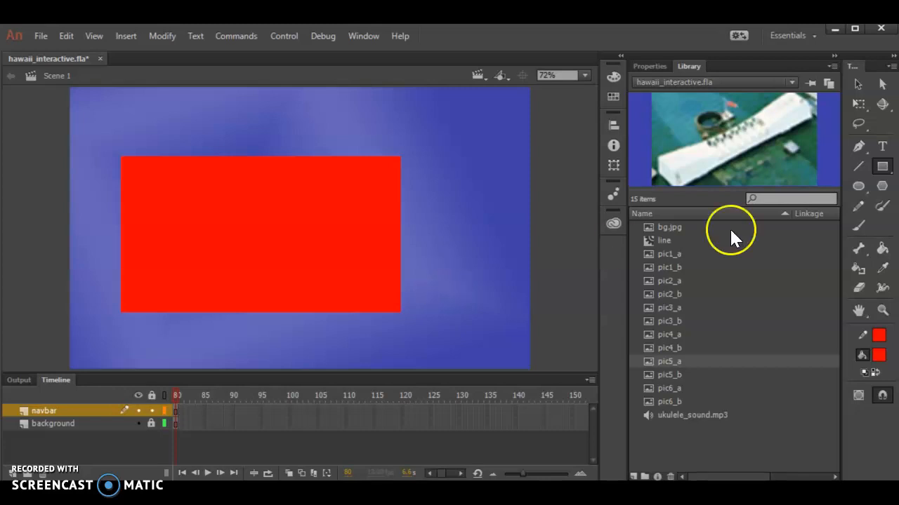
{"action": "left_click", "coordinate": [858, 84]}
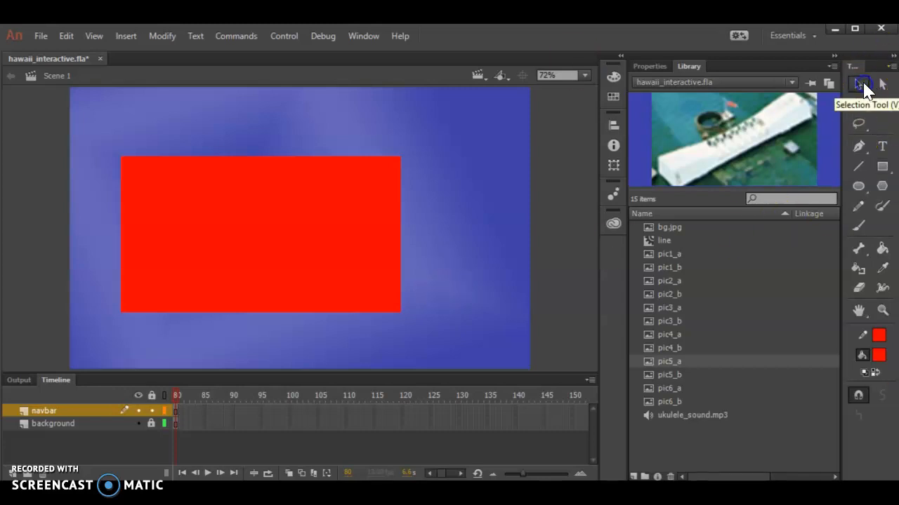
{"action": "left_click", "coordinate": [264, 226]}
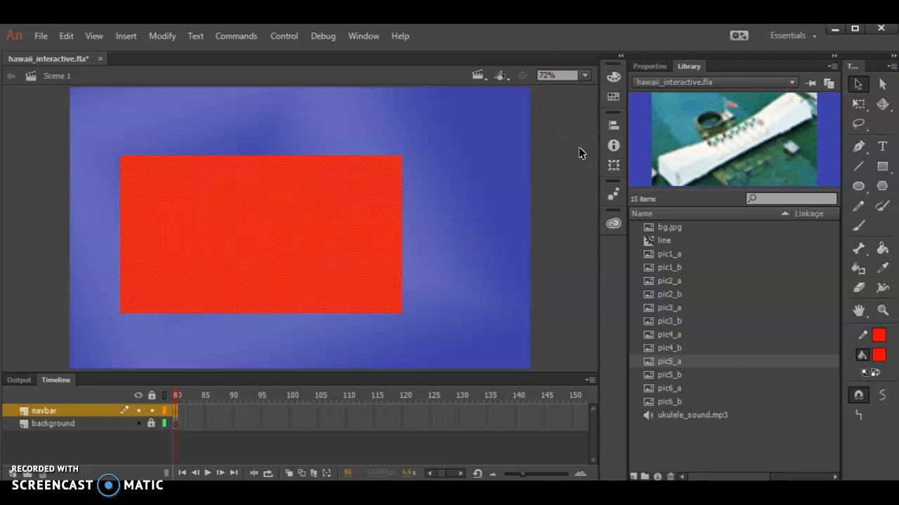
{"action": "left_click", "coordinate": [645, 66]}
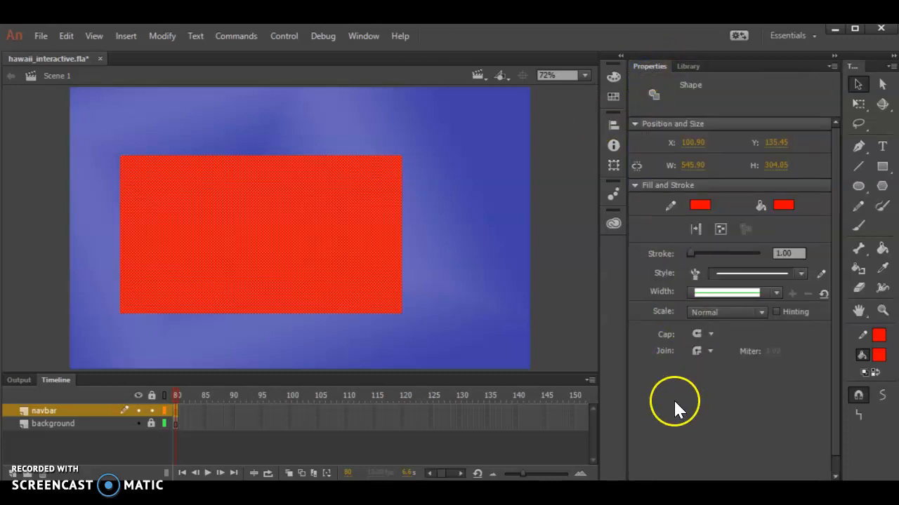
Step: Place the rectangle at X 0, Y 0 and set its width to 900 and height to 130, as listed in the notes
{"action": "left_click", "coordinate": [606, 493]}
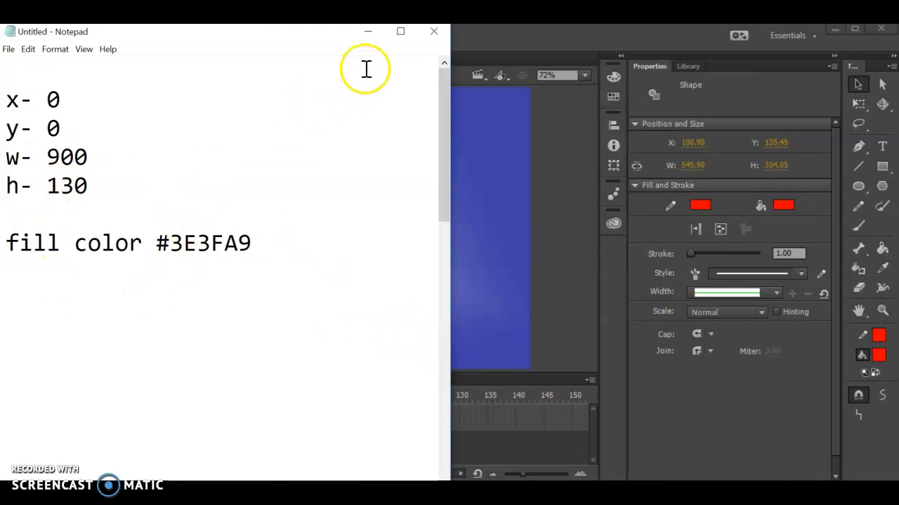
{"action": "left_click", "coordinate": [368, 33]}
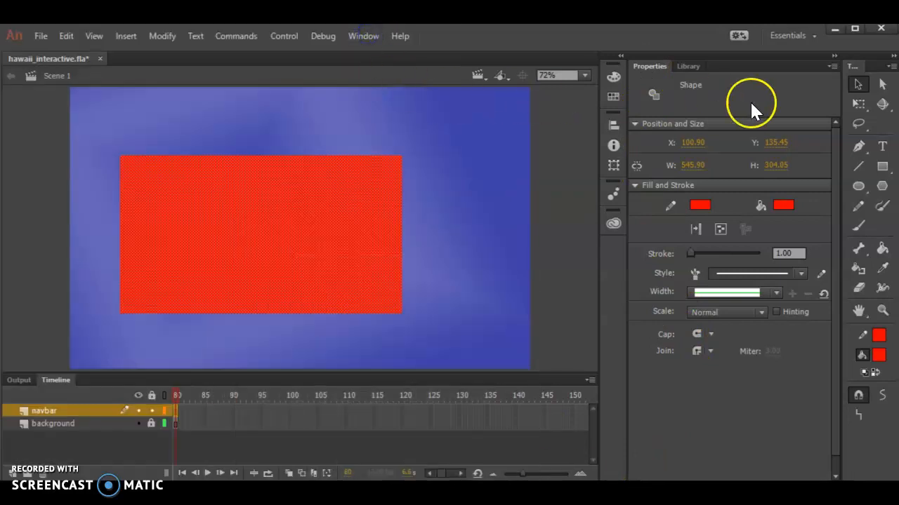
{"action": "left_click", "coordinate": [695, 141]}
{"action": "type", "text": "0"}
{"action": "key", "text": "Tab"}
{"action": "type", "text": "0"}
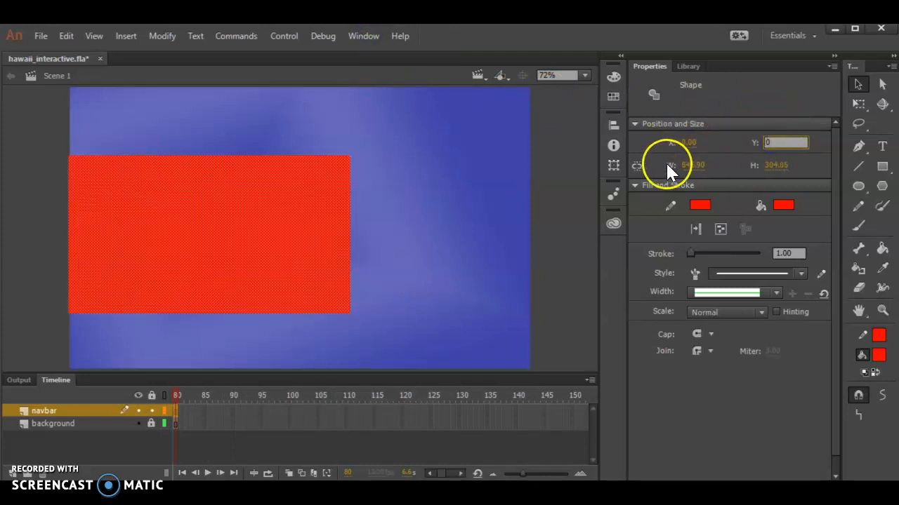
{"action": "key", "text": "Tab"}
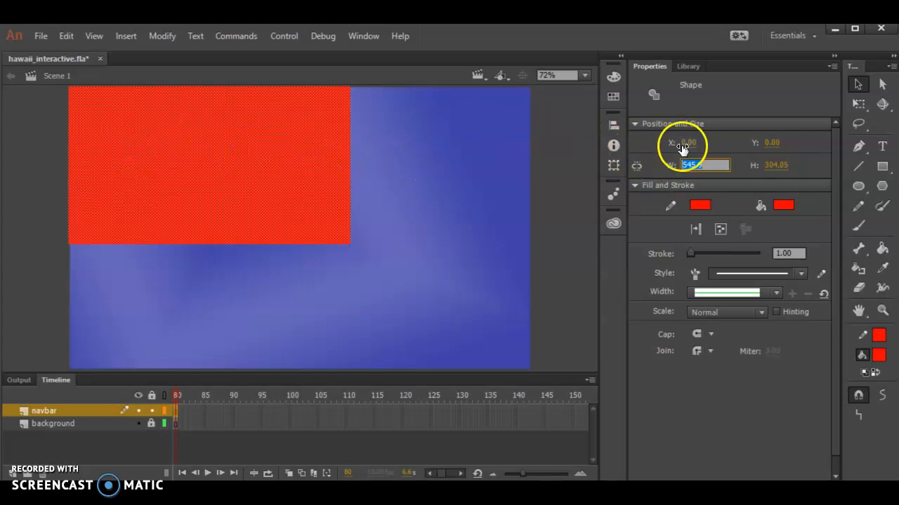
{"action": "type", "text": "900"}
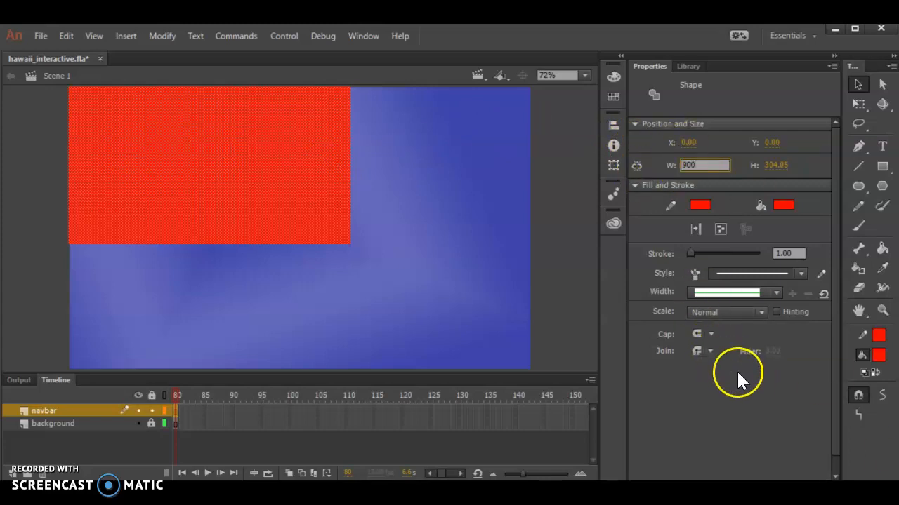
{"action": "key", "text": "Tab"}
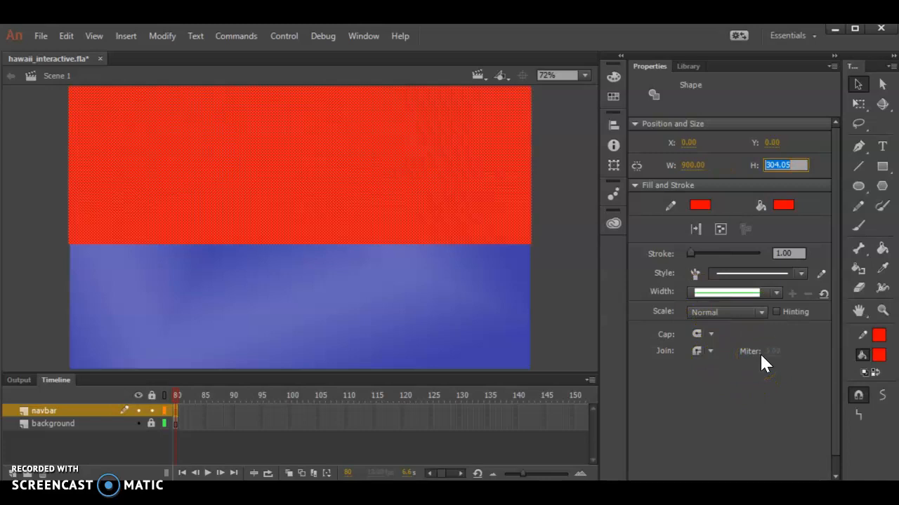
{"action": "type", "text": "130"}
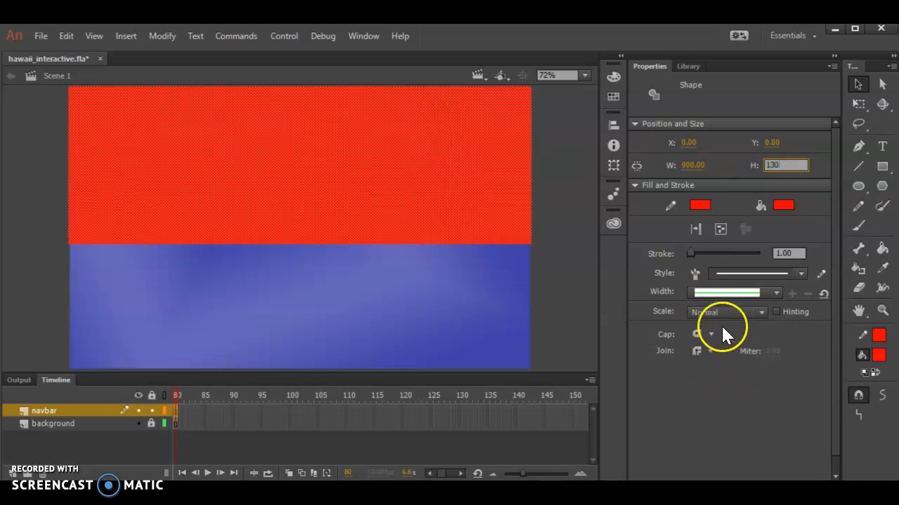
Step: Remove the navbar rectangle's stroke and set its fill color to #3E3FA9
{"action": "left_click", "coordinate": [698, 205]}
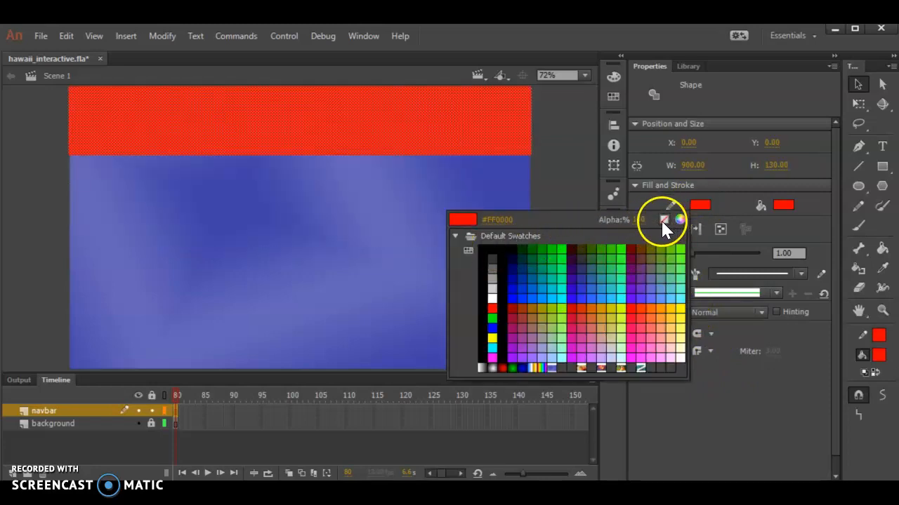
{"action": "left_click", "coordinate": [662, 220]}
{"action": "left_click", "coordinate": [784, 207]}
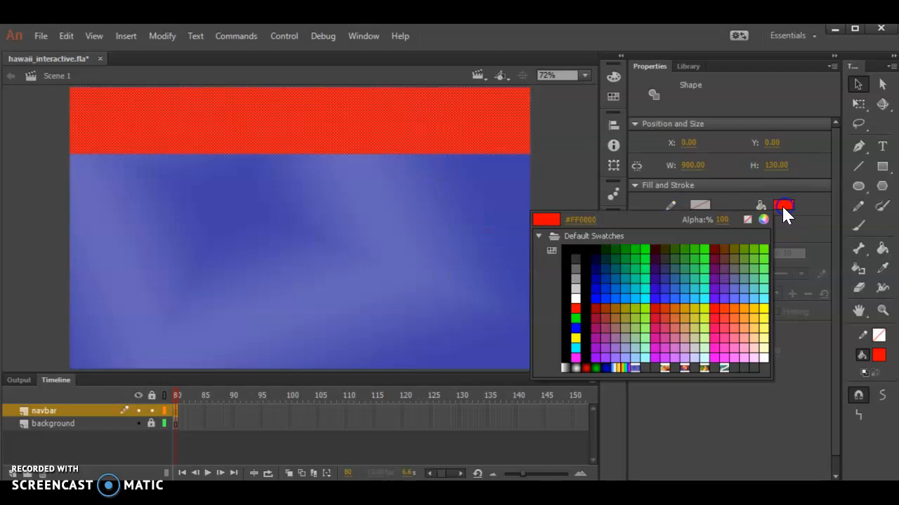
{"action": "left_click", "coordinate": [584, 219]}
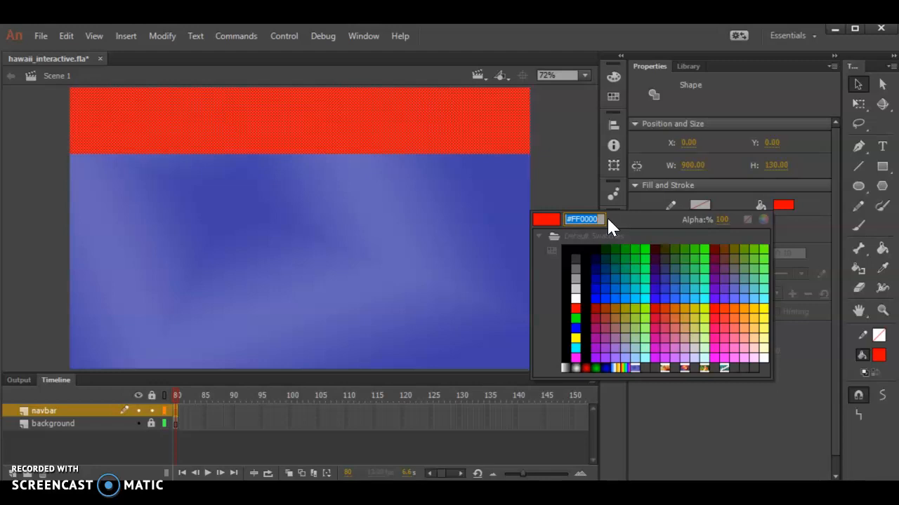
{"action": "type", "text": "3e"}
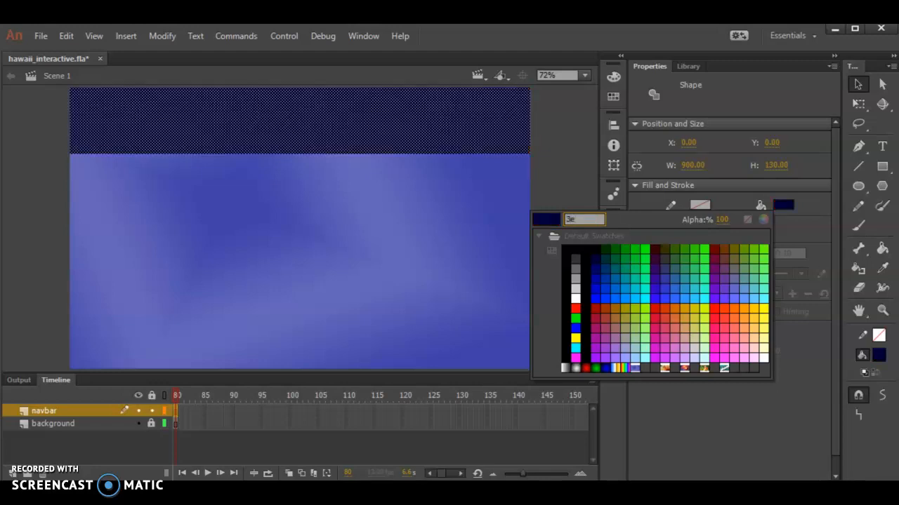
{"action": "type", "text": "3f"}
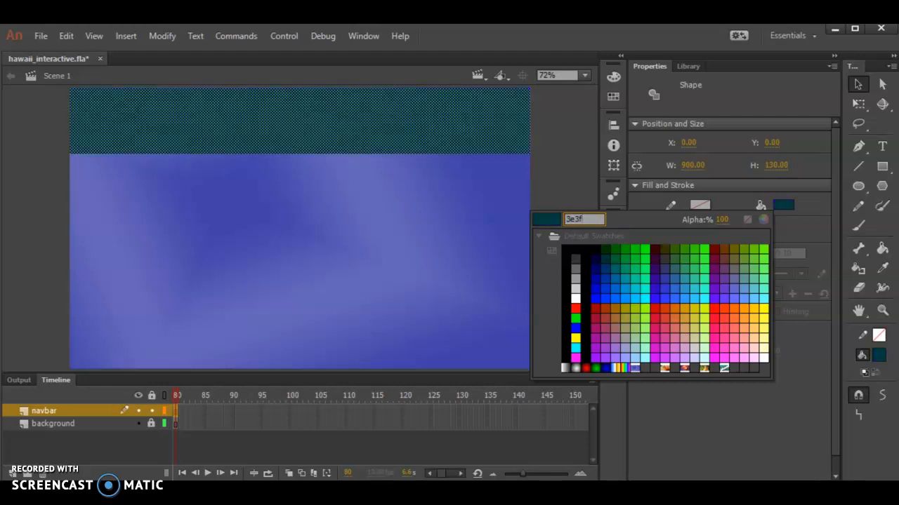
{"action": "type", "text": "a9"}
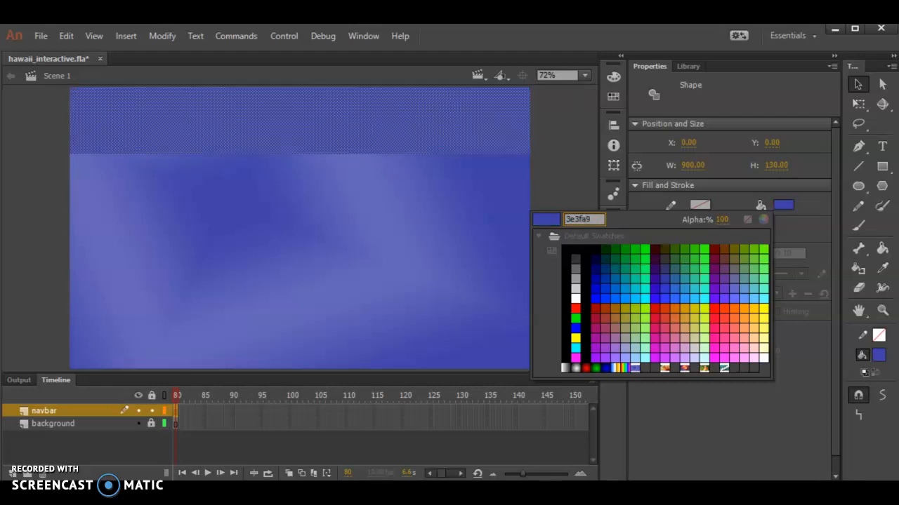
{"action": "left_click", "coordinate": [542, 221]}
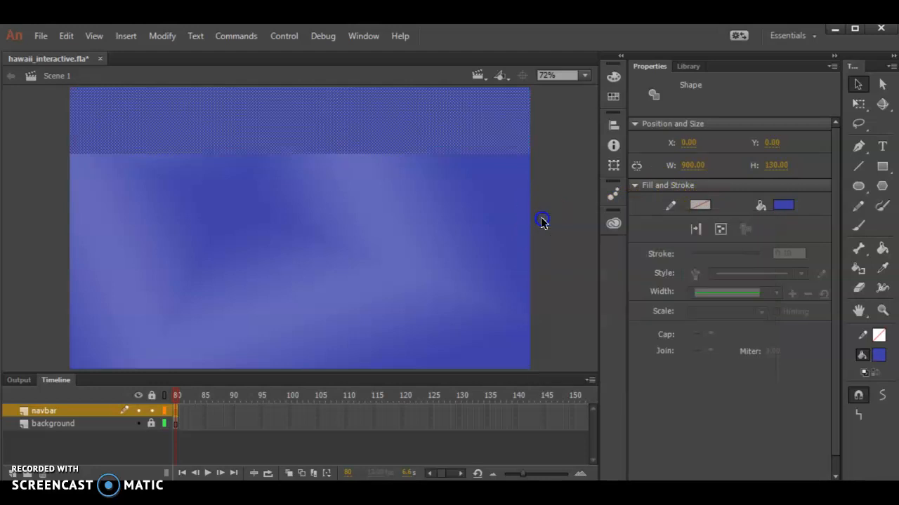
{"action": "left_click", "coordinate": [479, 182]}
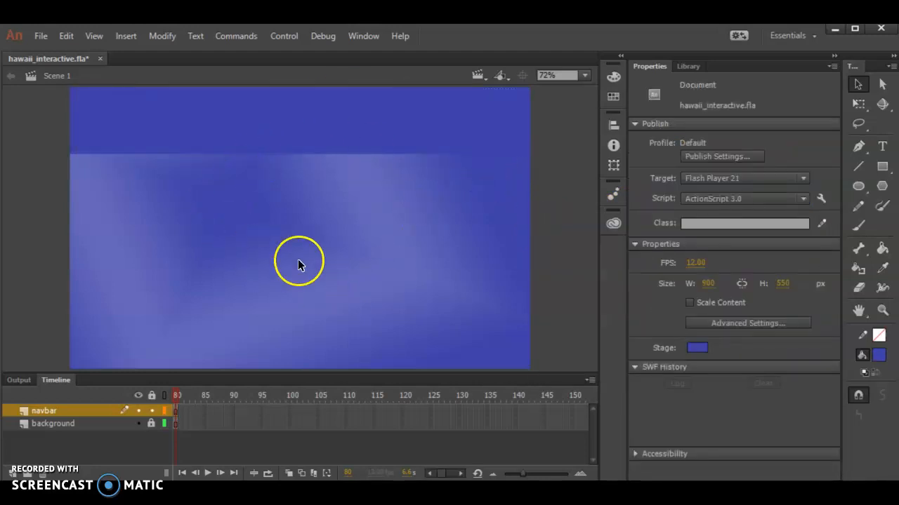
Step: Check the Notepad notes for the font, style, color, size and wording of the title on the title layer
{"action": "left_click", "coordinate": [558, 492]}
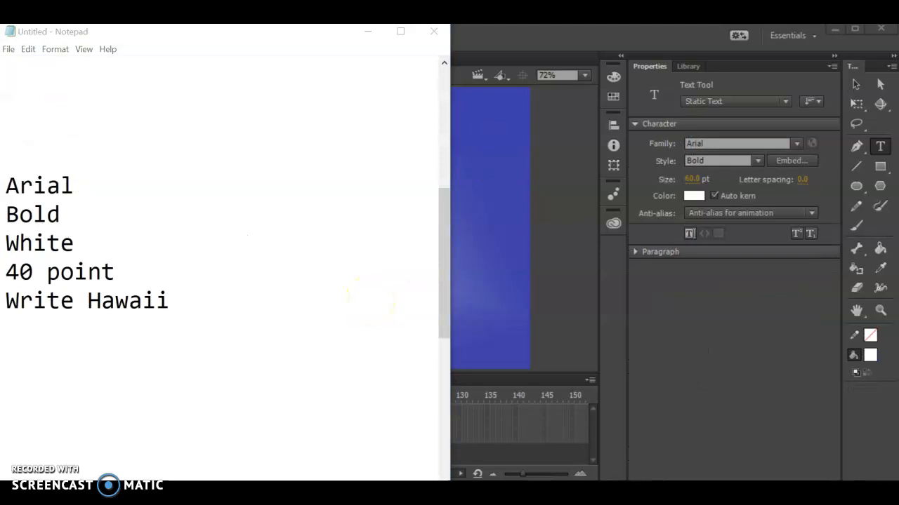
{"action": "left_click", "coordinate": [567, 43]}
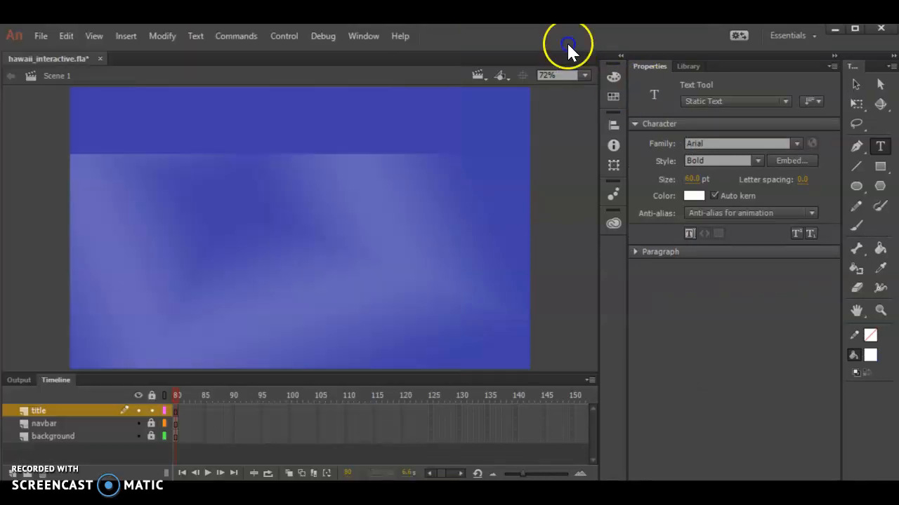
{"action": "left_click", "coordinate": [45, 413]}
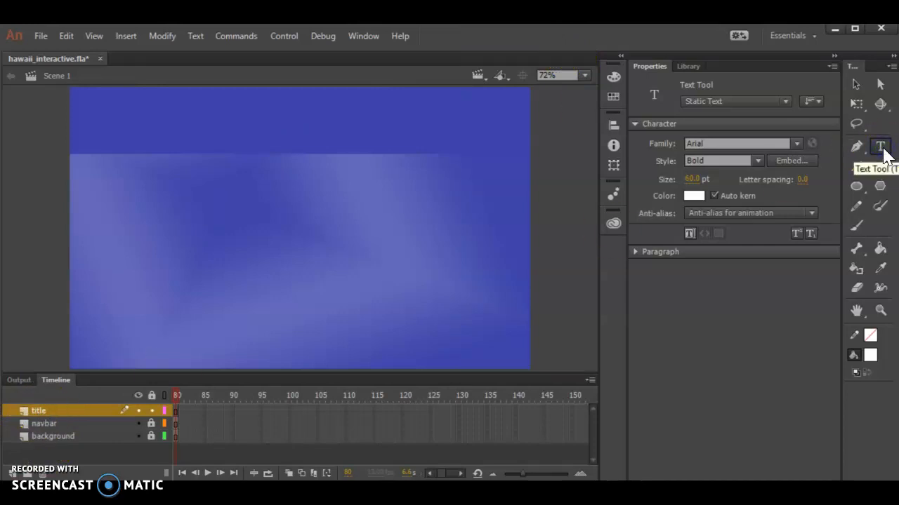
{"action": "left_click", "coordinate": [257, 358]}
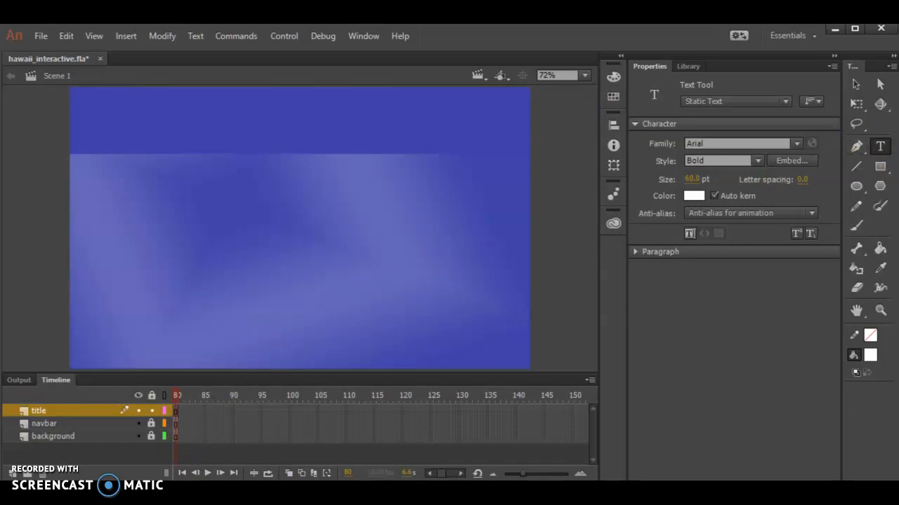
{"action": "left_click", "coordinate": [522, 492]}
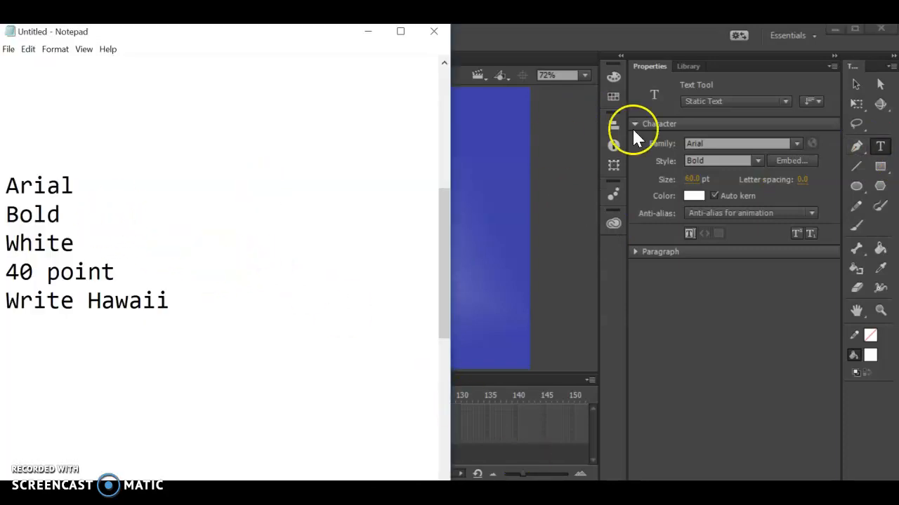
{"action": "left_click", "coordinate": [54, 186]}
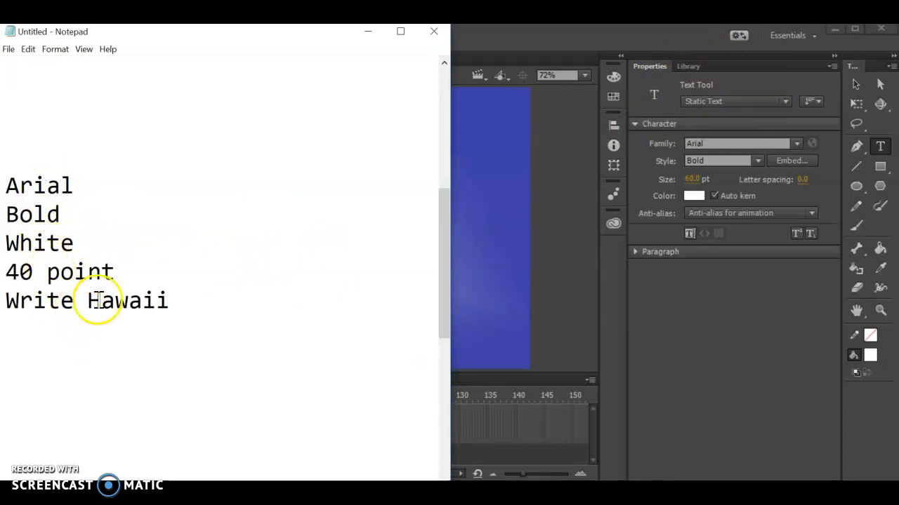
{"action": "left_click", "coordinate": [366, 33]}
Step: Set the Text tool's character formatting to Arial, Bold, 40 pt and white for the title
{"action": "left_click", "coordinate": [796, 144]}
{"action": "left_click", "coordinate": [797, 145]}
{"action": "left_click", "coordinate": [758, 161]}
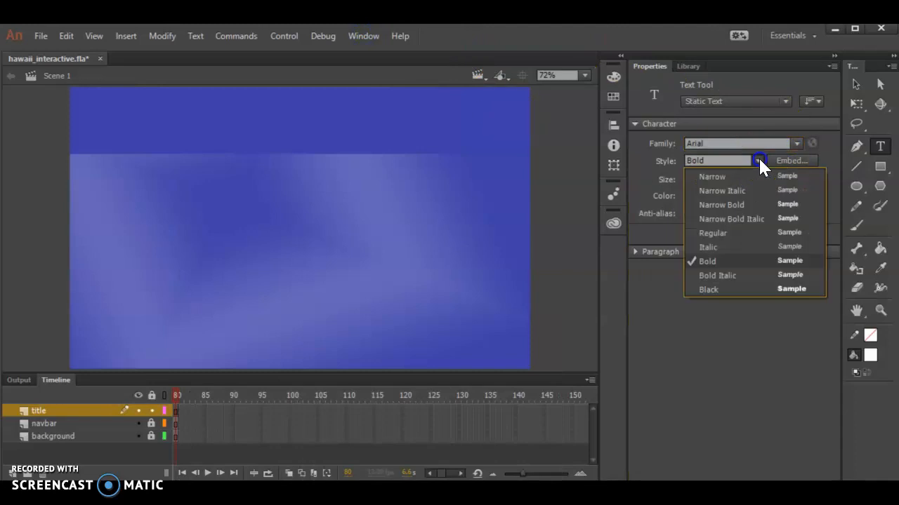
{"action": "left_click", "coordinate": [758, 161]}
{"action": "left_click", "coordinate": [707, 180]}
{"action": "type", "text": "40"}
{"action": "left_click", "coordinate": [693, 196]}
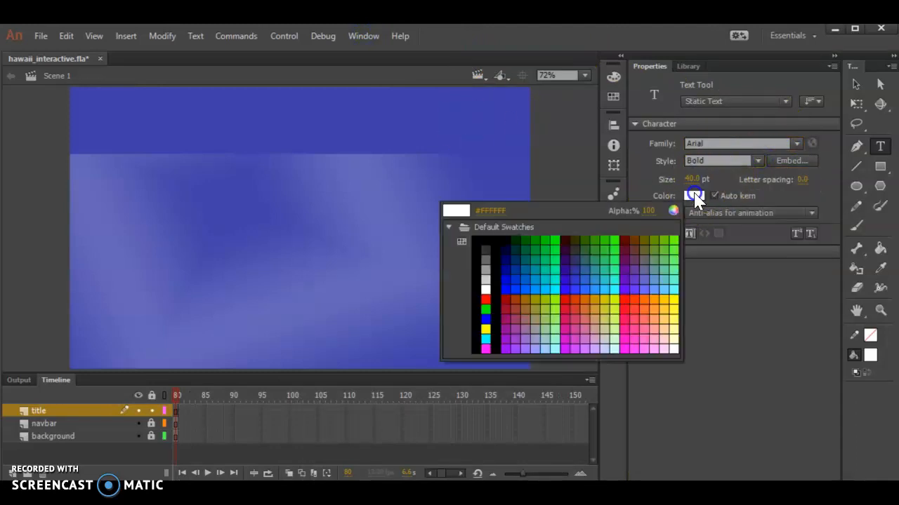
{"action": "left_click", "coordinate": [695, 199]}
Step: Add the text "Hawaii" on the title layer and move it into the navbar's upper-left corner, at about X 13, Y 0
{"action": "left_click", "coordinate": [77, 214]}
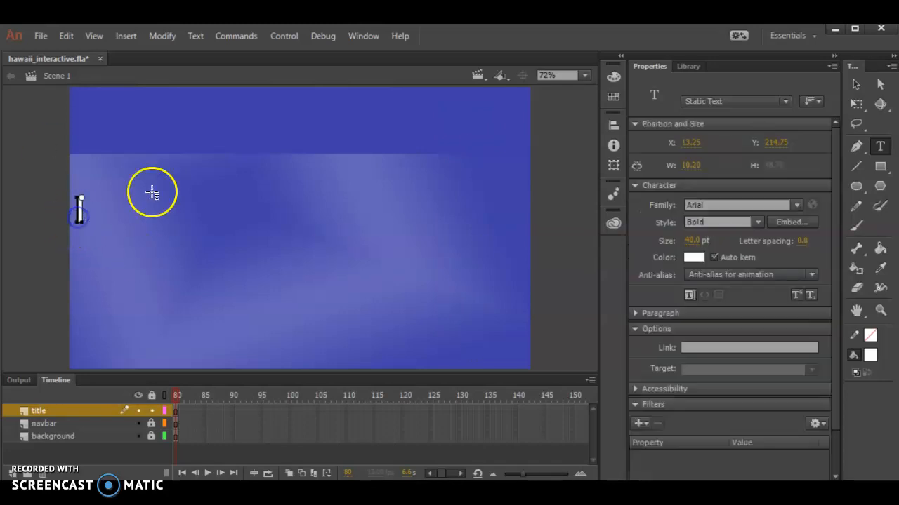
{"action": "type", "text": "Hawaii"}
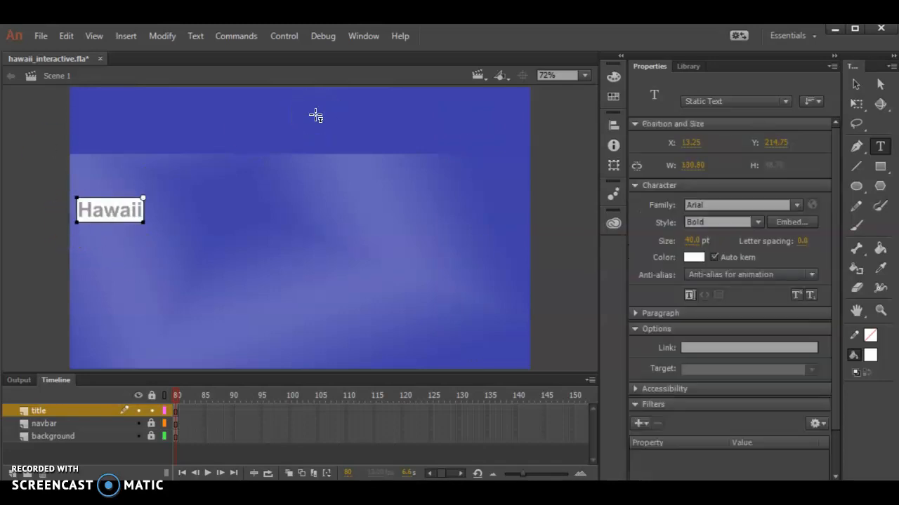
{"action": "left_click", "coordinate": [857, 85]}
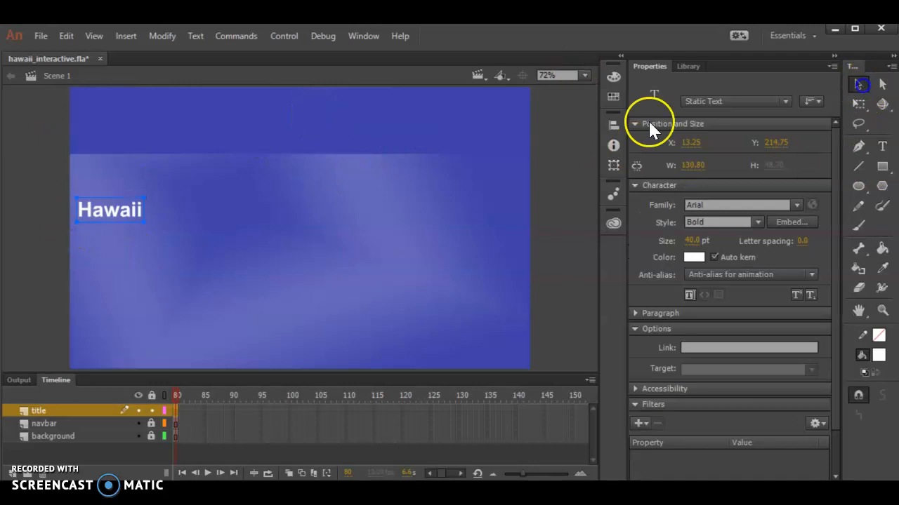
{"action": "left_click_drag", "start_coordinate": [111, 214], "coordinate": [110, 106]}
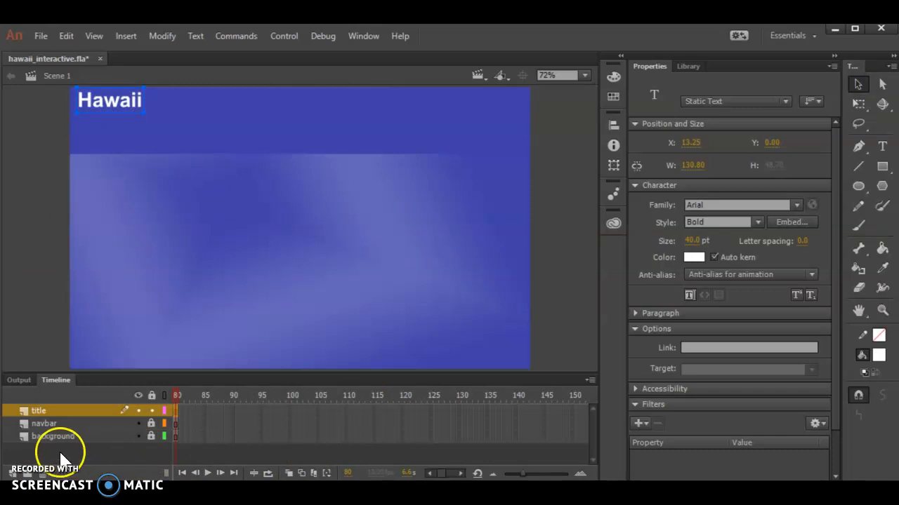
Step: Place the Hawaii title at X 15, Y 0, as listed in the Notepad notes
{"action": "left_click", "coordinate": [613, 492]}
{"action": "scroll", "coordinate": [245, 315], "scroll_direction": "down", "scroll_amount": 1}
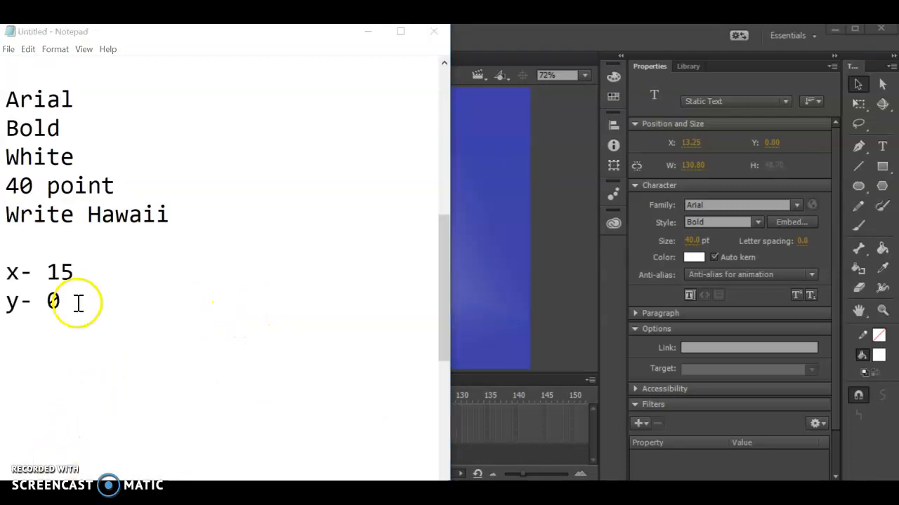
{"action": "left_click_drag", "start_coordinate": [134, 302], "coordinate": [11, 276]}
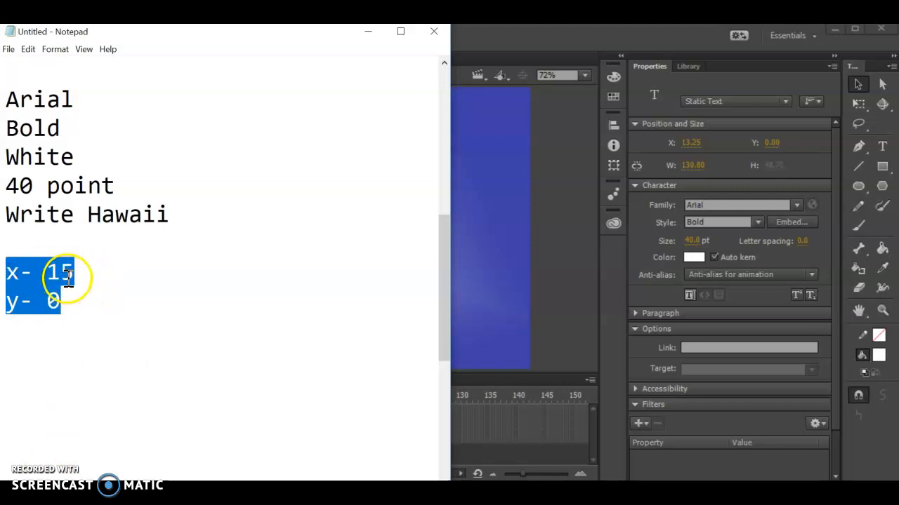
{"action": "left_click", "coordinate": [88, 304]}
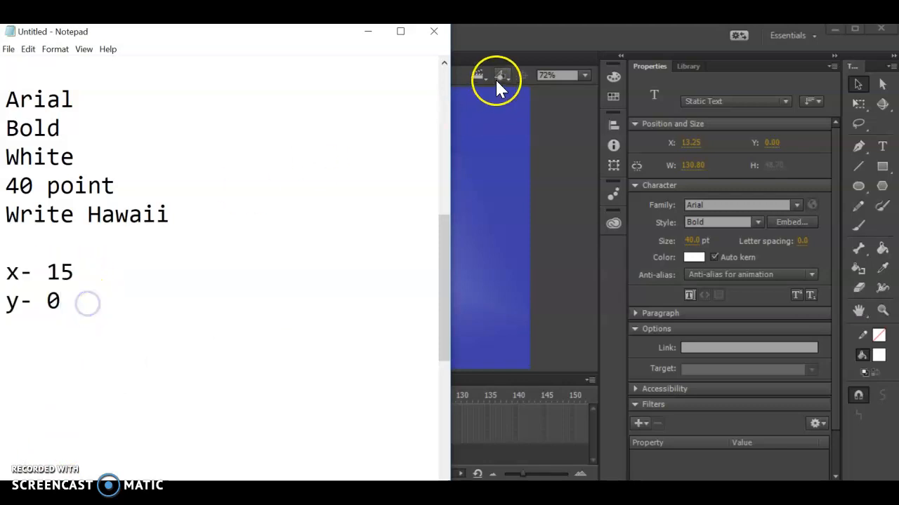
{"action": "left_click", "coordinate": [528, 28]}
{"action": "left_click", "coordinate": [858, 83]}
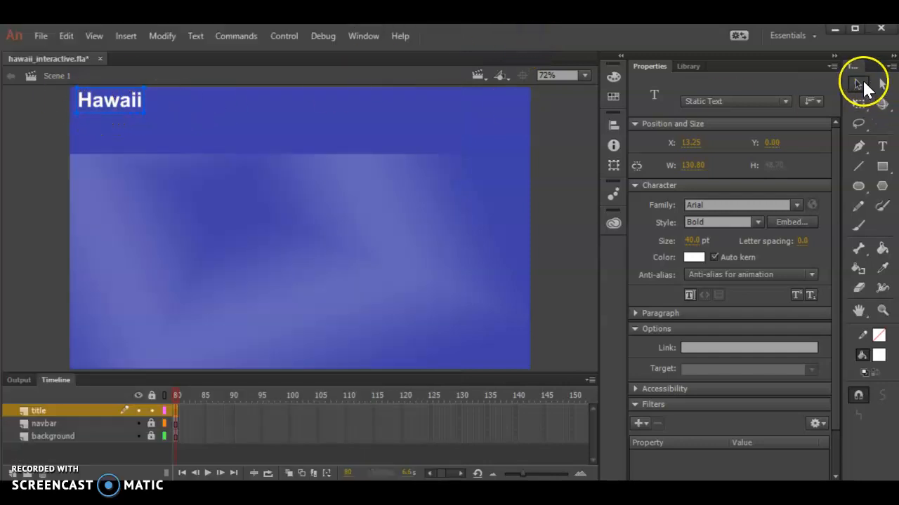
{"action": "left_click_drag", "start_coordinate": [111, 101], "coordinate": [104, 105]}
{"action": "left_click", "coordinate": [691, 142]}
{"action": "left_click", "coordinate": [776, 152]}
{"action": "type", "text": "15"}
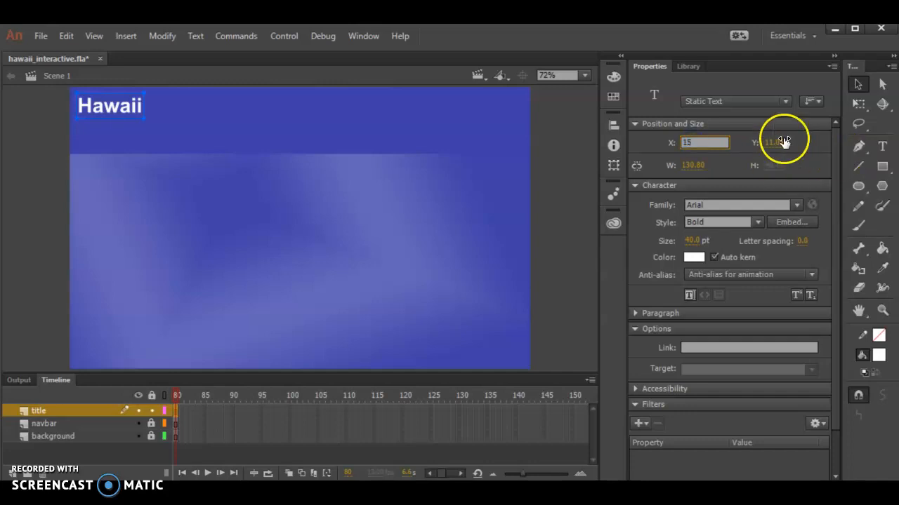
{"action": "left_click", "coordinate": [775, 141]}
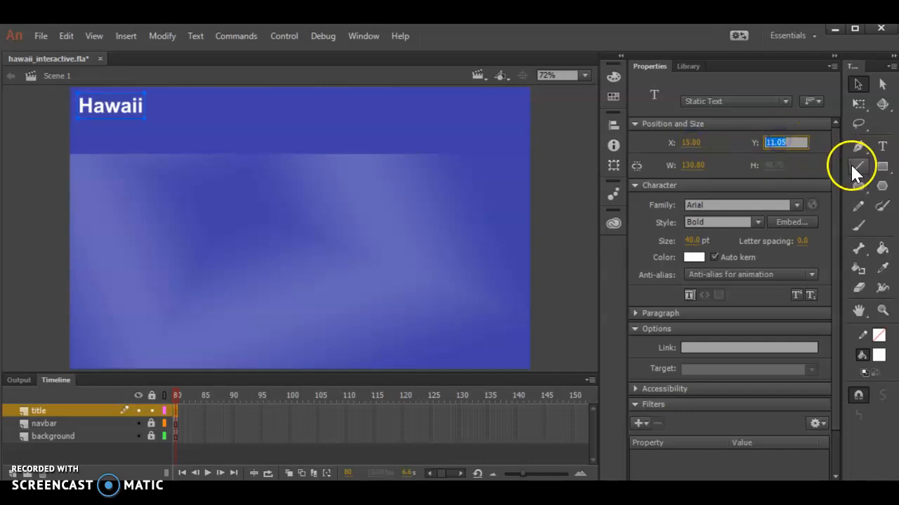
{"action": "type", "text": "0"}
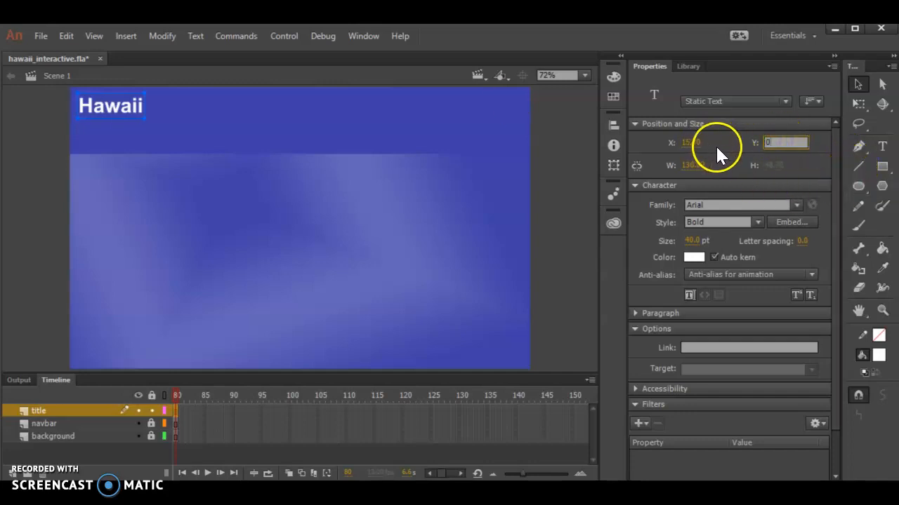
{"action": "key", "text": "Return"}
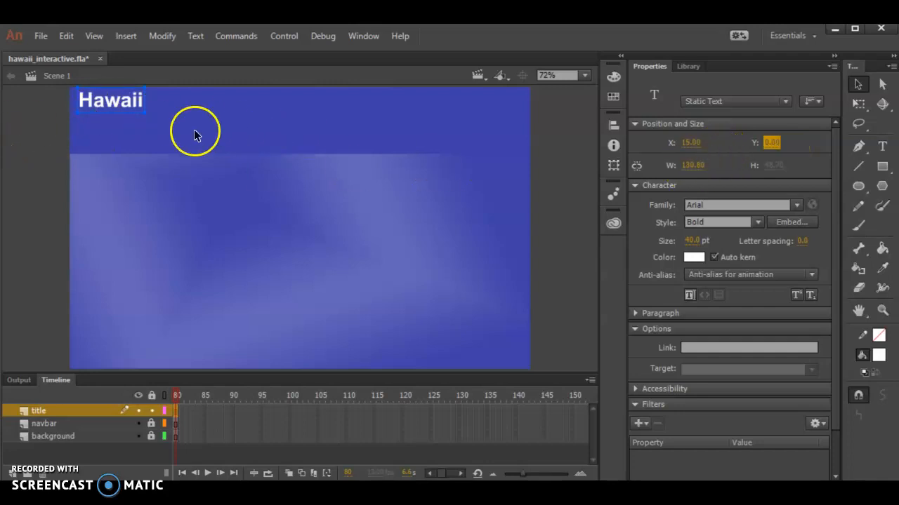
Step: Inspect the Hawaii title's placement on the navbar at 50%, 200% and 100% zoom, and return to the full stage view
{"action": "left_click", "coordinate": [585, 75]}
{"action": "left_click", "coordinate": [568, 154]}
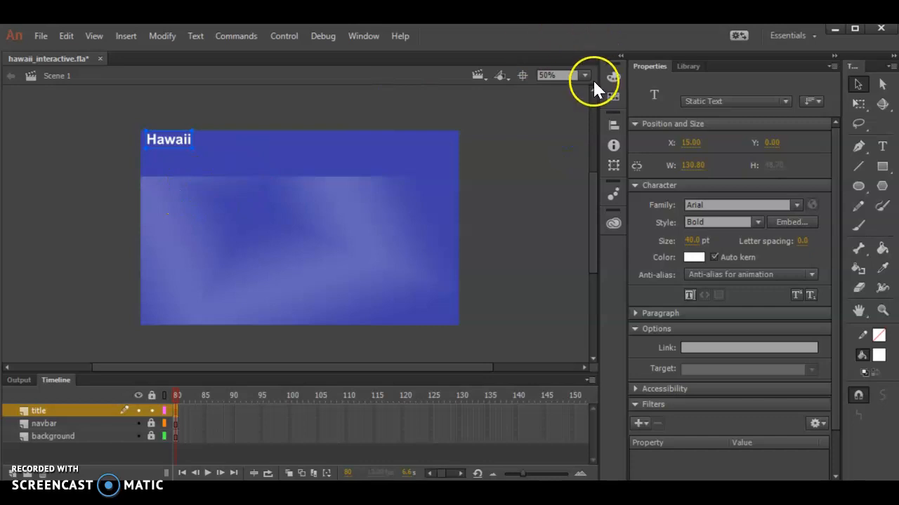
{"action": "left_click", "coordinate": [584, 75]}
{"action": "left_click", "coordinate": [555, 184]}
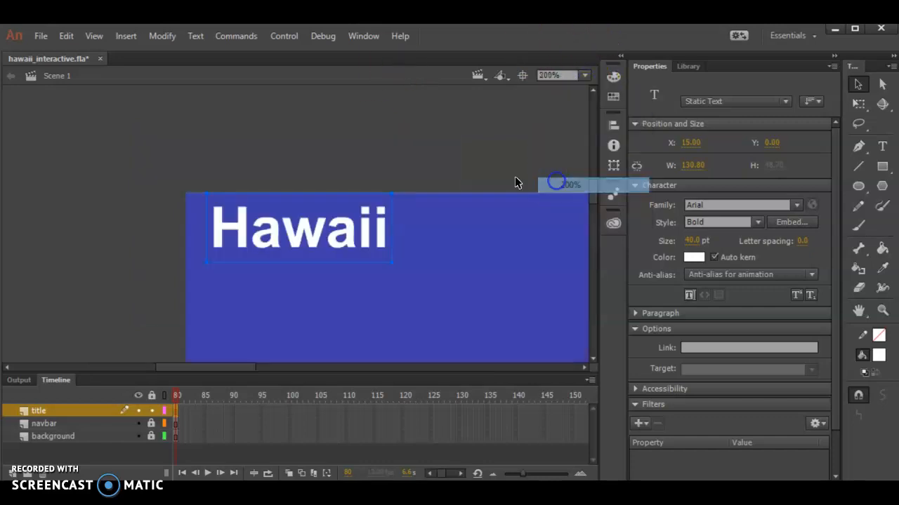
{"action": "left_click", "coordinate": [277, 117]}
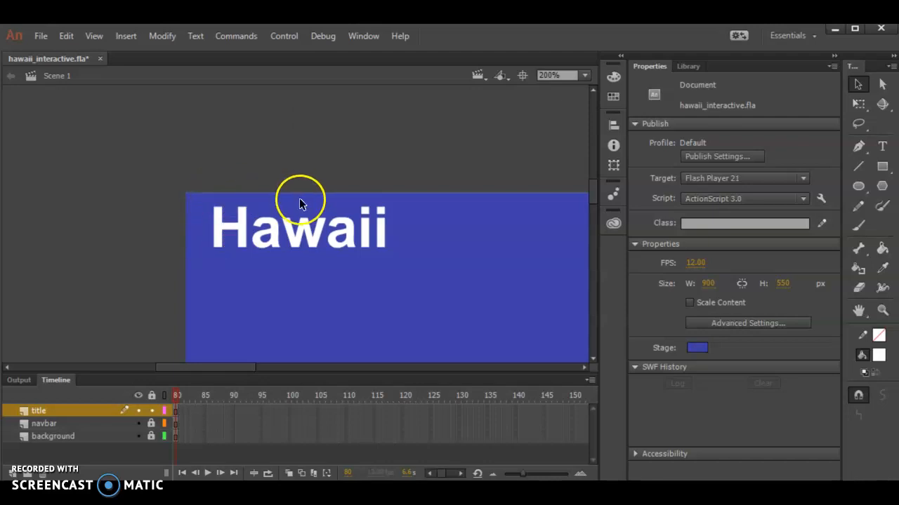
{"action": "left_click", "coordinate": [275, 213]}
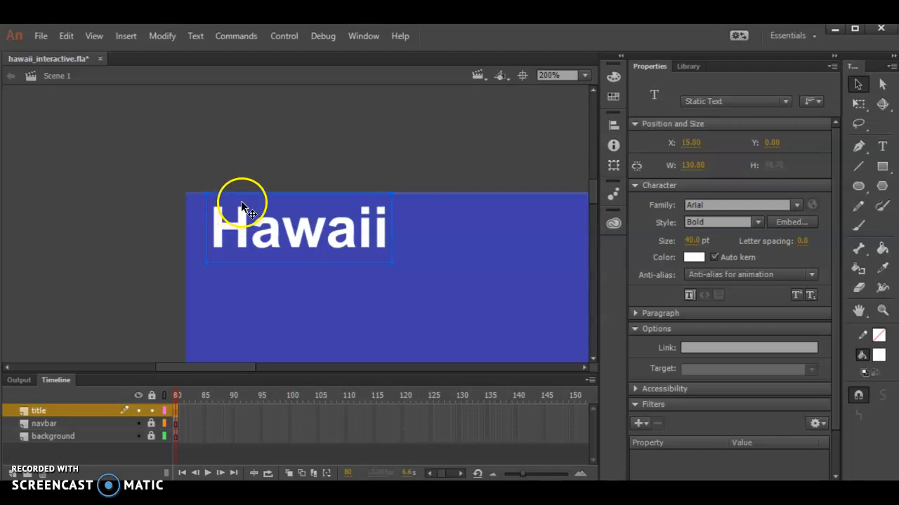
{"action": "left_click", "coordinate": [275, 176]}
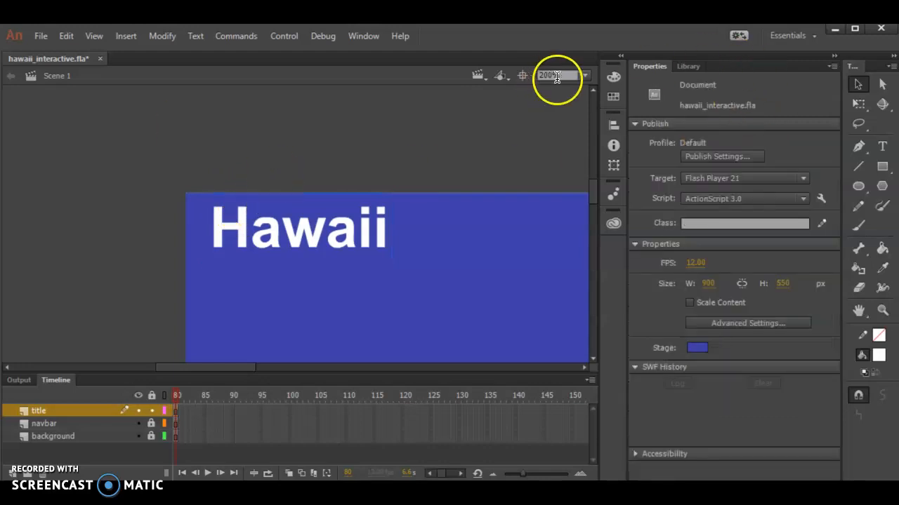
{"action": "left_click", "coordinate": [584, 76]}
{"action": "left_click", "coordinate": [576, 170]}
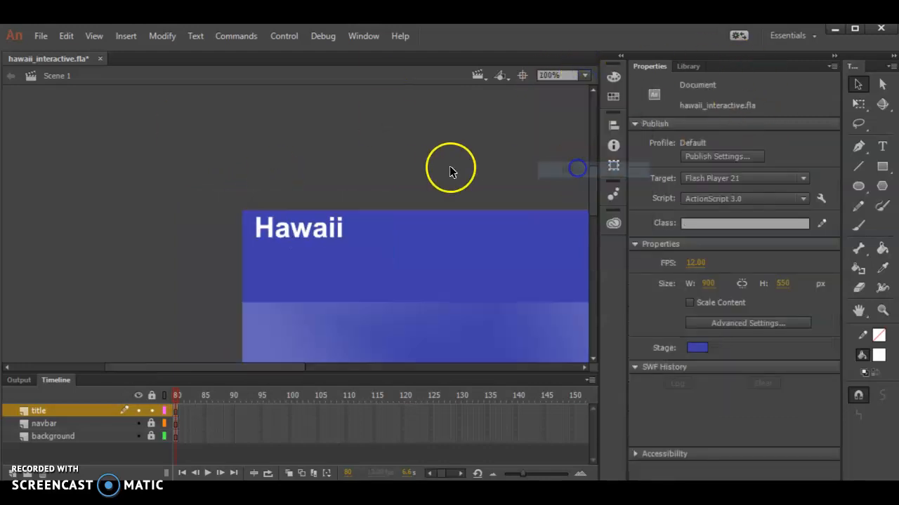
{"action": "left_click", "coordinate": [585, 76]}
{"action": "left_click", "coordinate": [579, 97]}
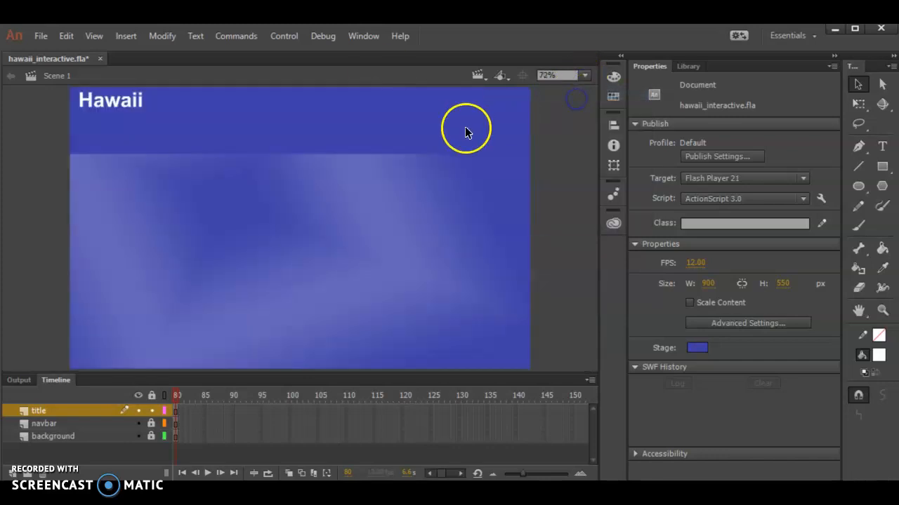
Step: Lock the title layer and add a new layer above it
{"action": "left_click", "coordinate": [152, 411]}
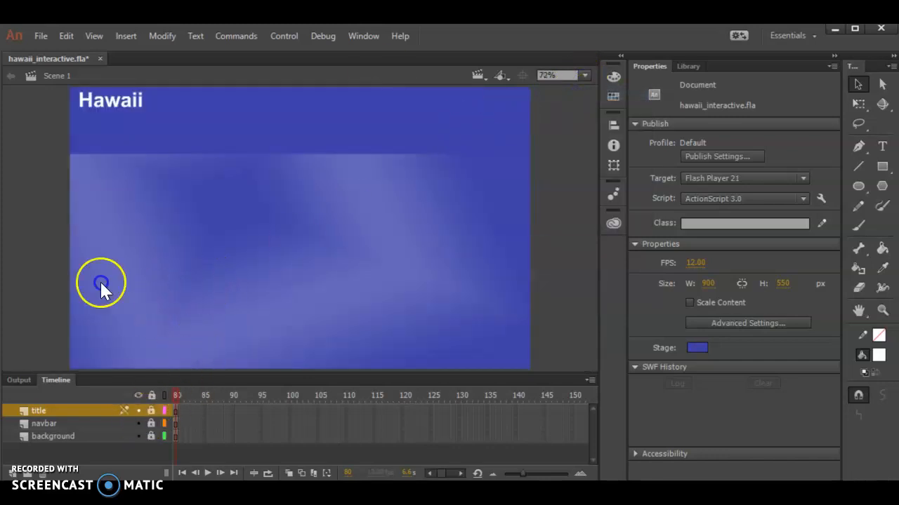
{"action": "left_click", "coordinate": [12, 472]}
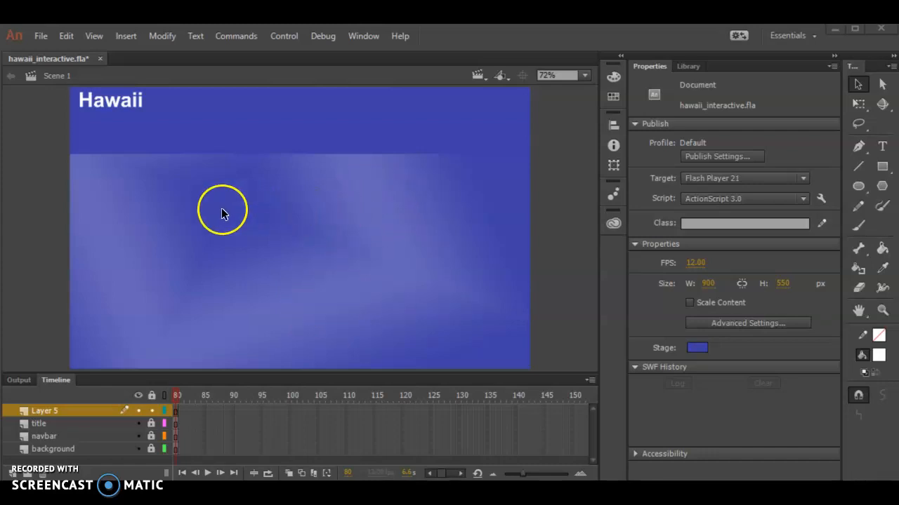
Step: Rename the new layer text and paste the paragraph beginning "Hawaii is the fiftieth US state" into a text block on it
{"action": "left_click", "coordinate": [883, 146]}
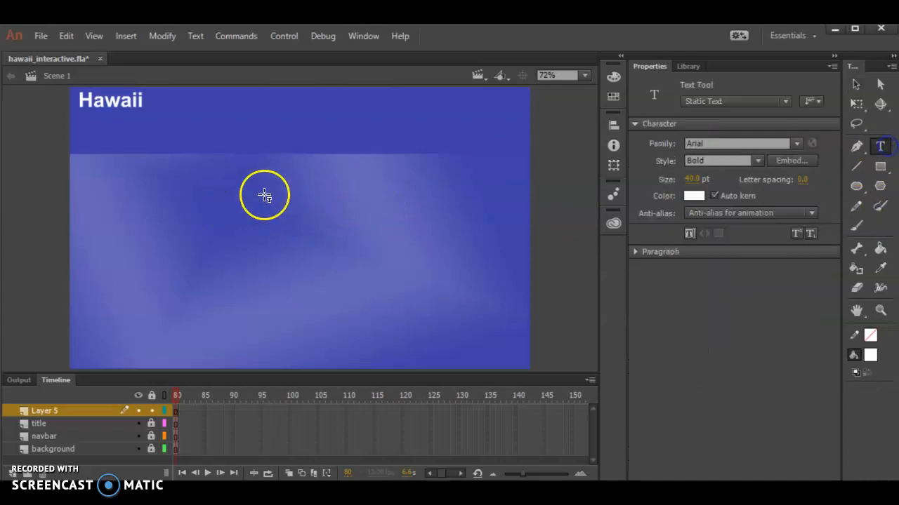
{"action": "left_click", "coordinate": [190, 198]}
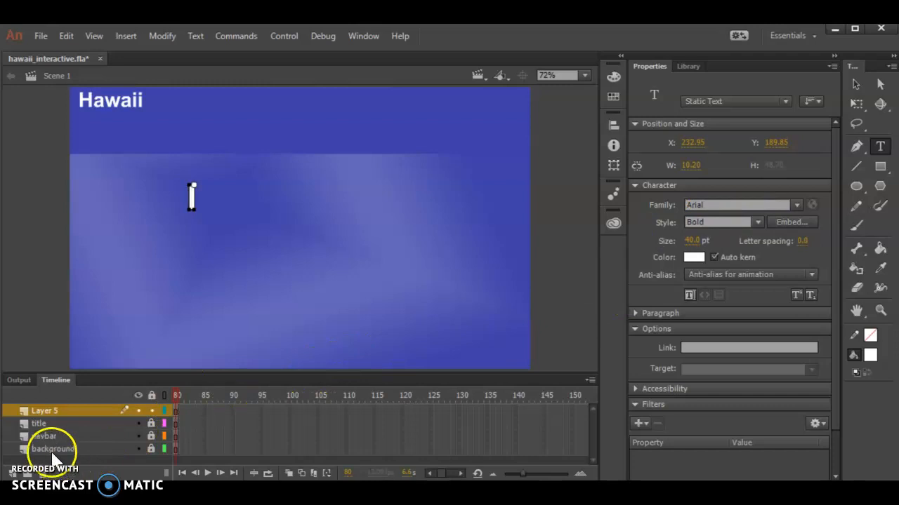
{"action": "double_click", "coordinate": [82, 412]}
{"action": "type", "text": "text"}
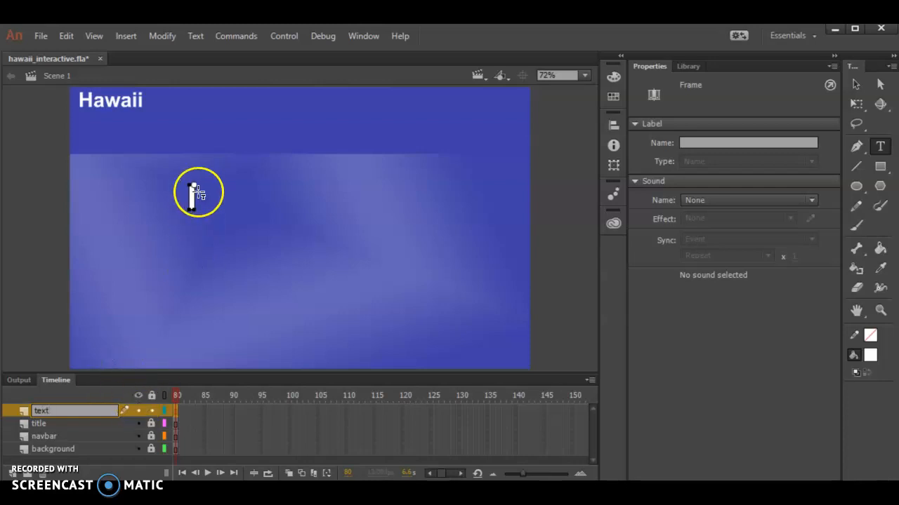
{"action": "left_click", "coordinate": [193, 194]}
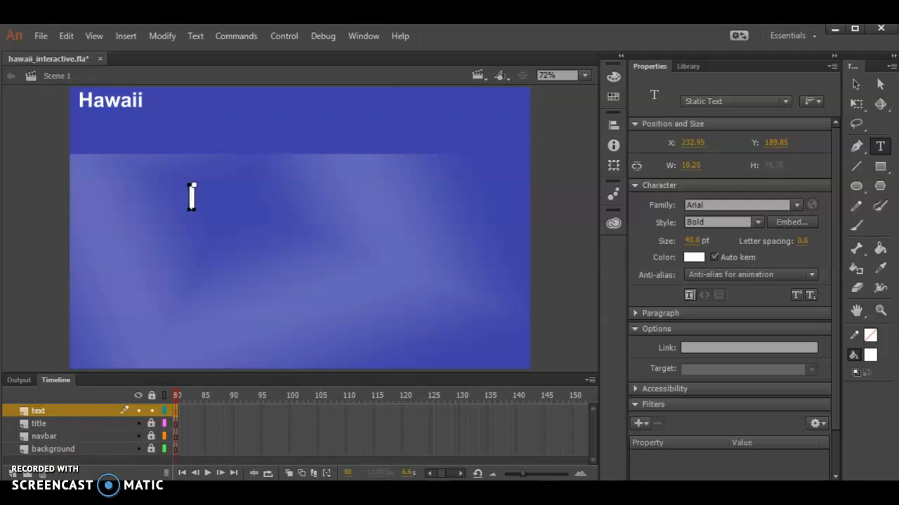
{"action": "type", "text": "Hawaii is the fiftieth US state. With beautiful beaches, great tourist attractiona and historical sites, Hawaii is a destination for people from all over the world."}
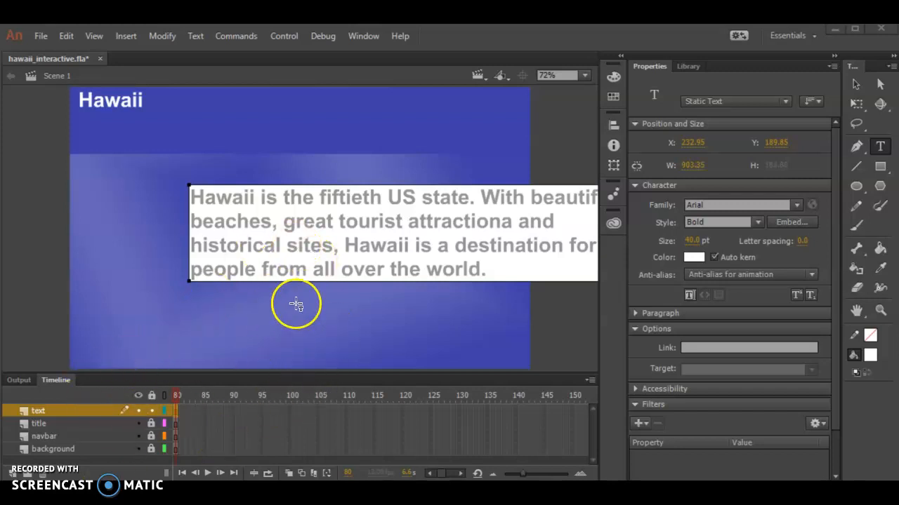
Step: Switch to the Notepad notes and read the position and width values listed for the center text block
{"action": "key", "text": "alt+Tab"}
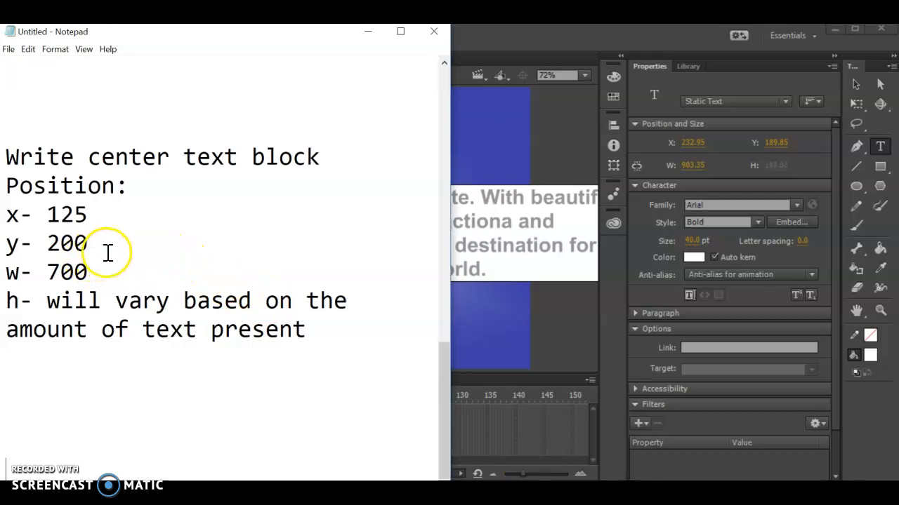
{"action": "left_click_drag", "start_coordinate": [100, 267], "coordinate": [7, 221]}
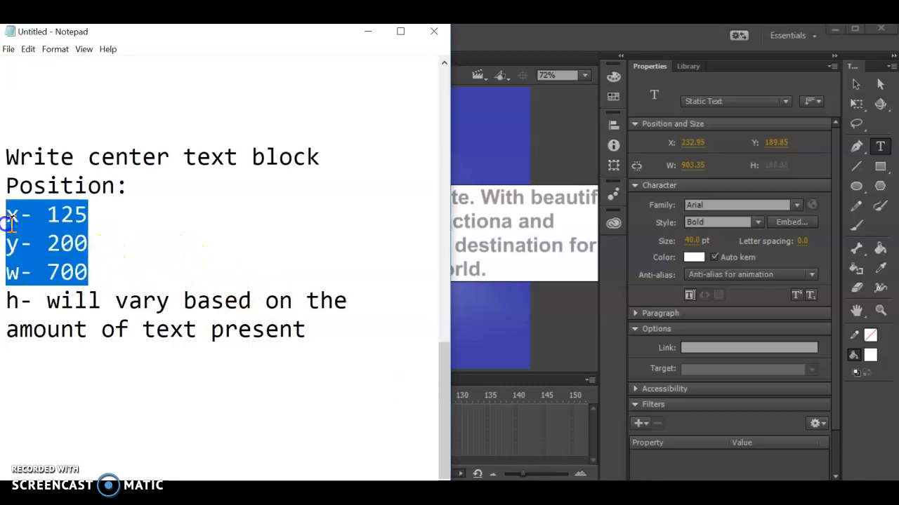
{"action": "left_click_drag", "start_coordinate": [331, 328], "coordinate": [4, 300]}
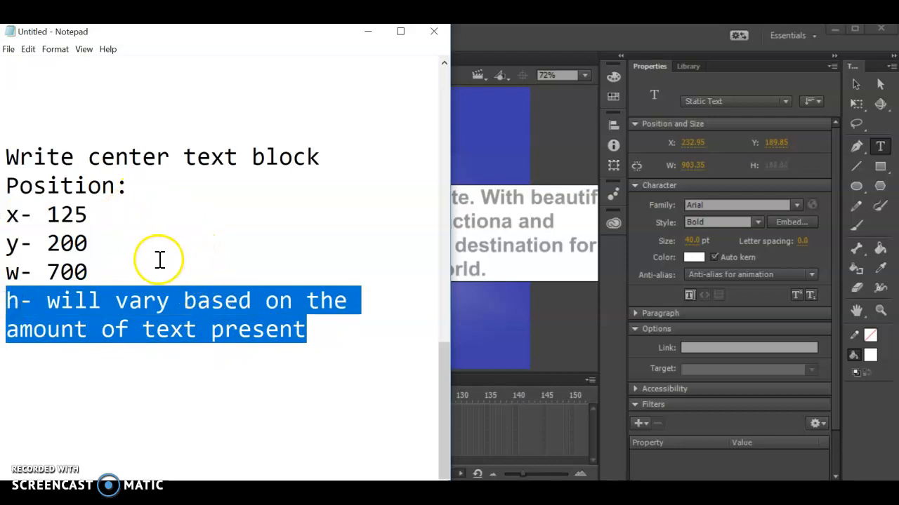
{"action": "left_click", "coordinate": [136, 269]}
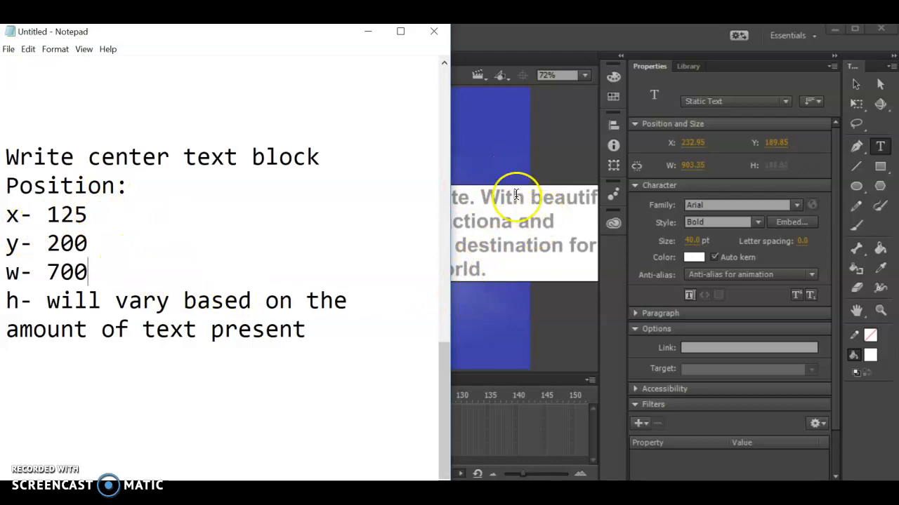
Step: Leave text editing and select the Hawaii paragraph as a whole text block with the Selection tool
{"action": "left_click", "coordinate": [857, 84]}
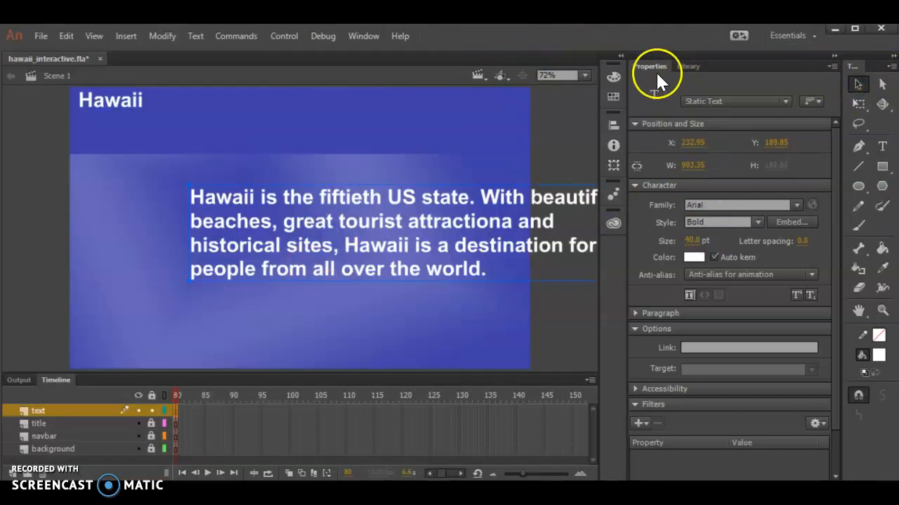
{"action": "left_click", "coordinate": [208, 320]}
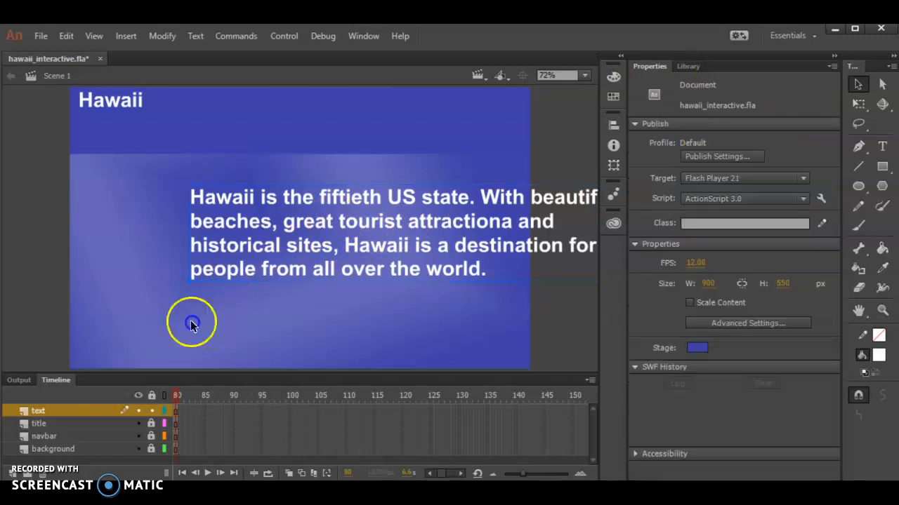
{"action": "left_click", "coordinate": [259, 221]}
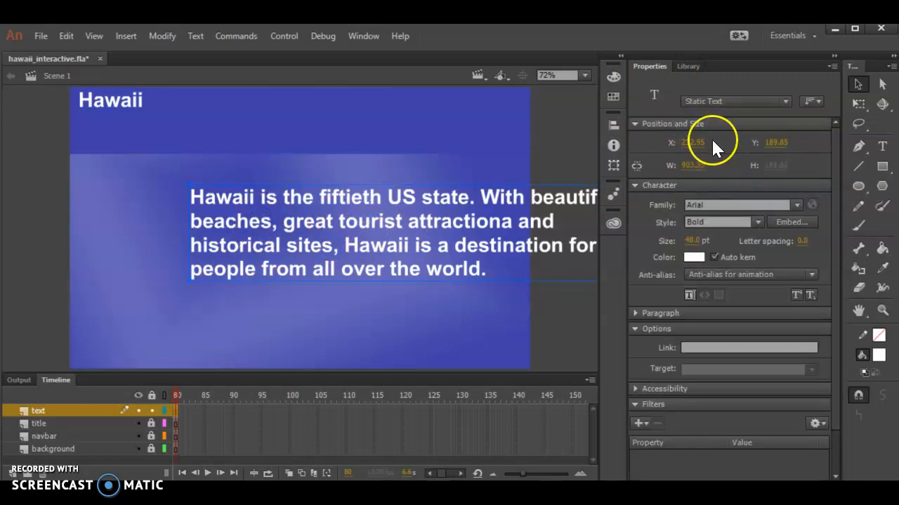
{"action": "double_click", "coordinate": [328, 215]}
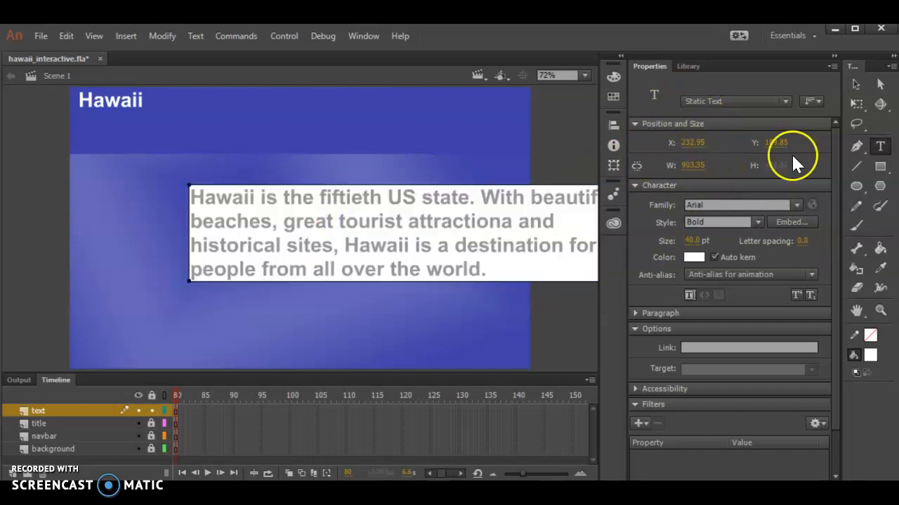
{"action": "left_click", "coordinate": [858, 86]}
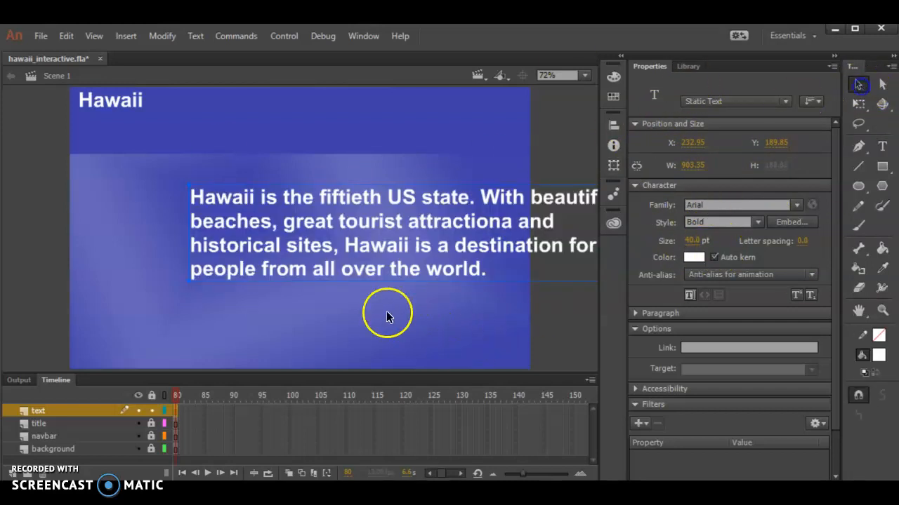
{"action": "left_click", "coordinate": [388, 311]}
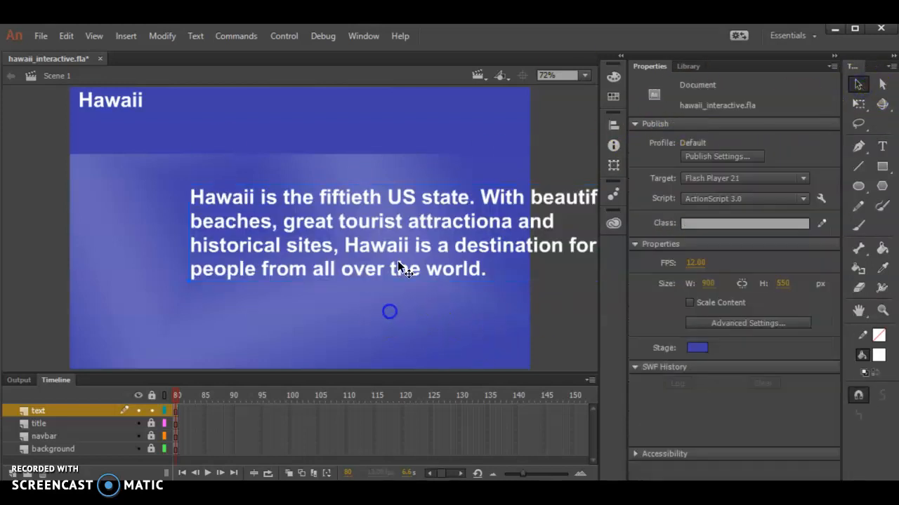
{"action": "left_click", "coordinate": [473, 218]}
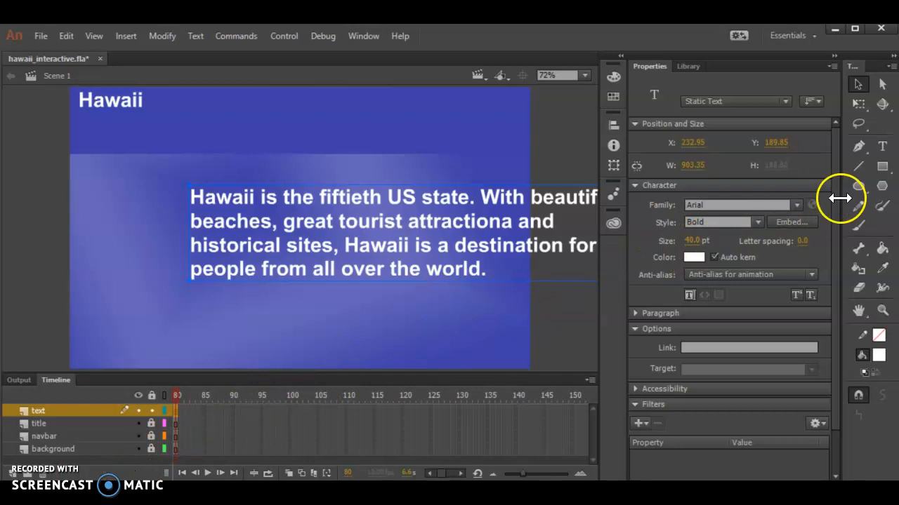
Step: Place the paragraph text block at X 125, Y 200 and set its width to 700
{"action": "left_click", "coordinate": [692, 143]}
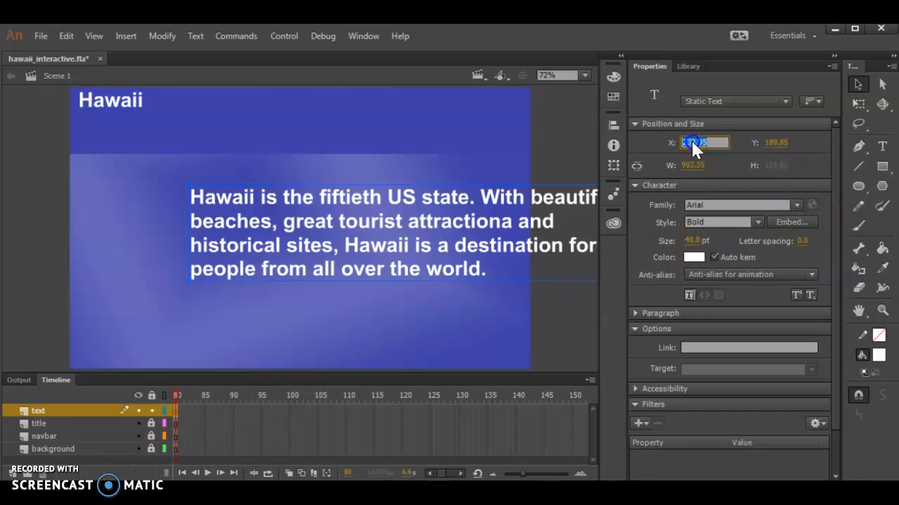
{"action": "type", "text": "125"}
{"action": "left_click", "coordinate": [773, 143]}
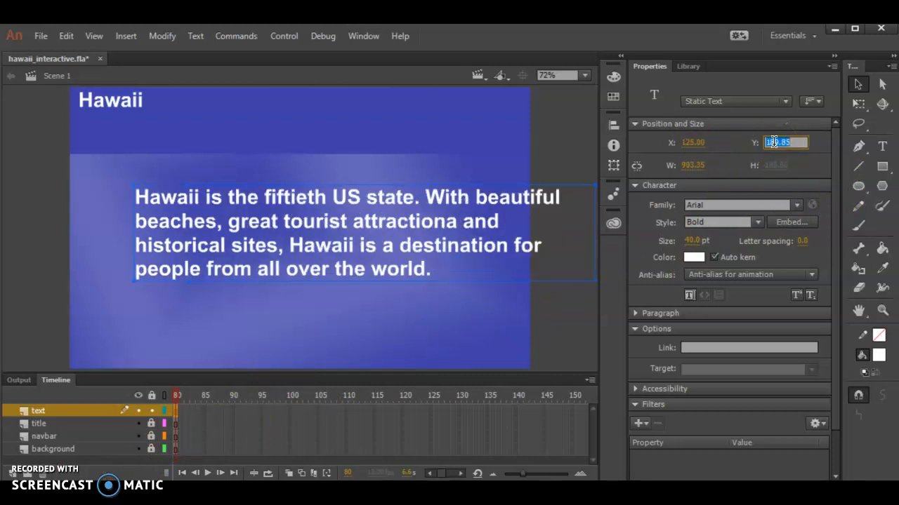
{"action": "type", "text": "200"}
{"action": "key", "text": "Tab"}
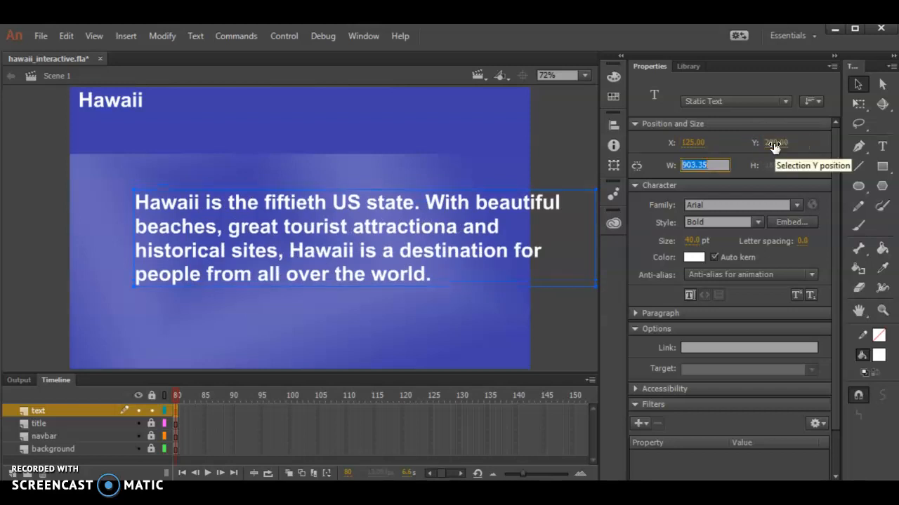
{"action": "type", "text": "700"}
{"action": "key", "text": "Tab"}
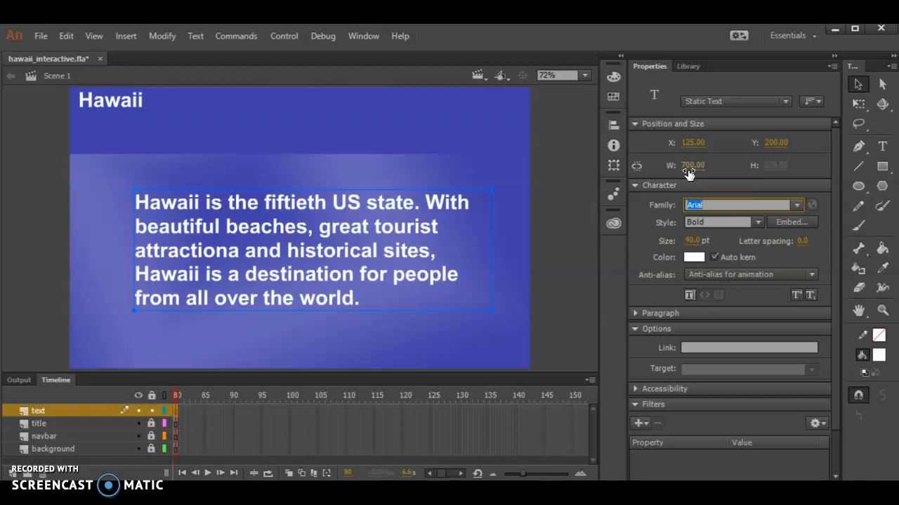
Step: Lock the text layer and add a new layer named buttons above it
{"action": "left_click", "coordinate": [151, 412]}
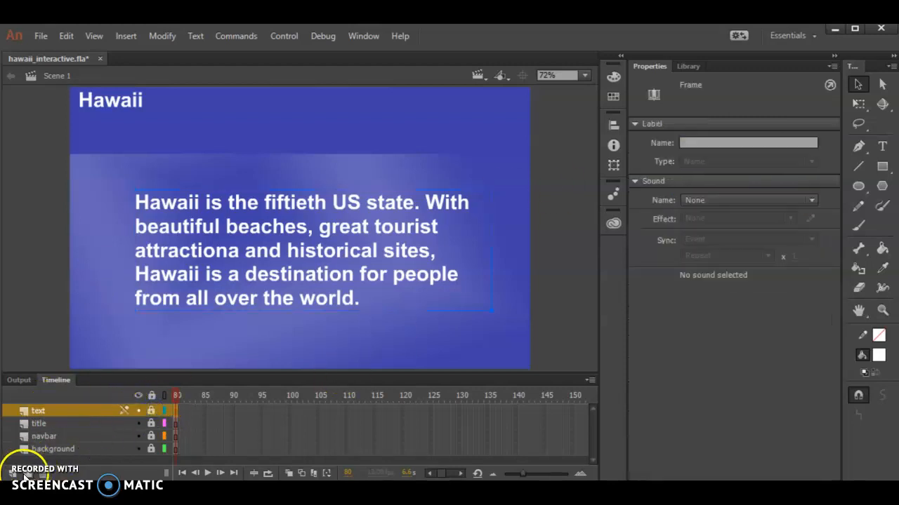
{"action": "left_click", "coordinate": [9, 476]}
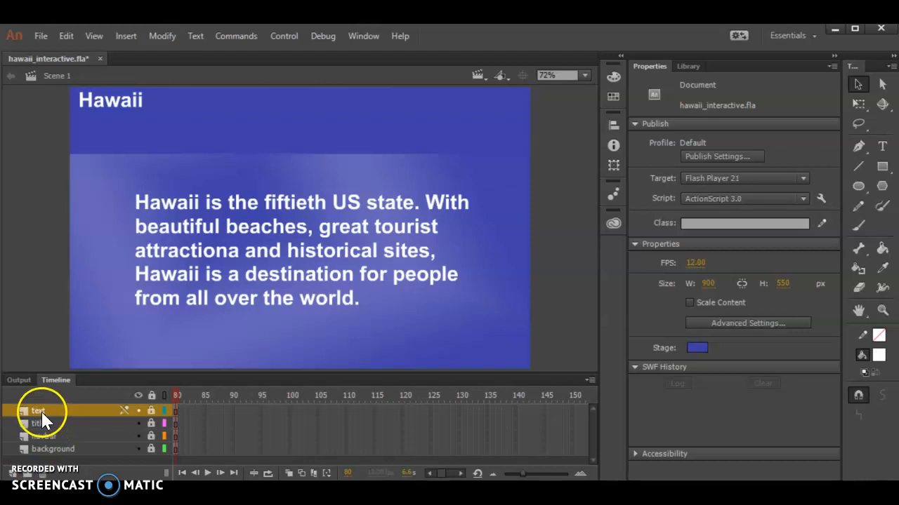
{"action": "left_click", "coordinate": [13, 474]}
{"action": "double_click", "coordinate": [36, 411]}
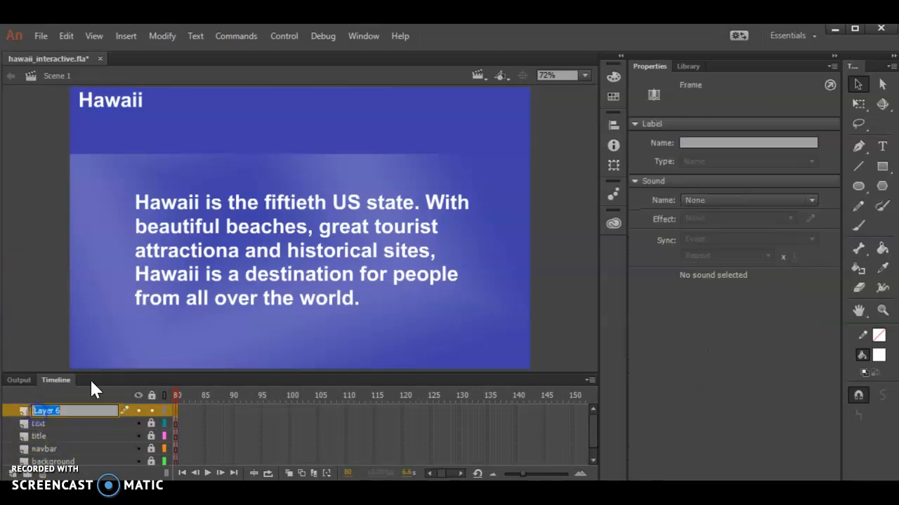
{"action": "type", "text": "buttons"}
Step: Preview the paired a and b pictures in the library, from pic1_a through pic5_b
{"action": "left_click", "coordinate": [701, 68]}
{"action": "left_click", "coordinate": [662, 254]}
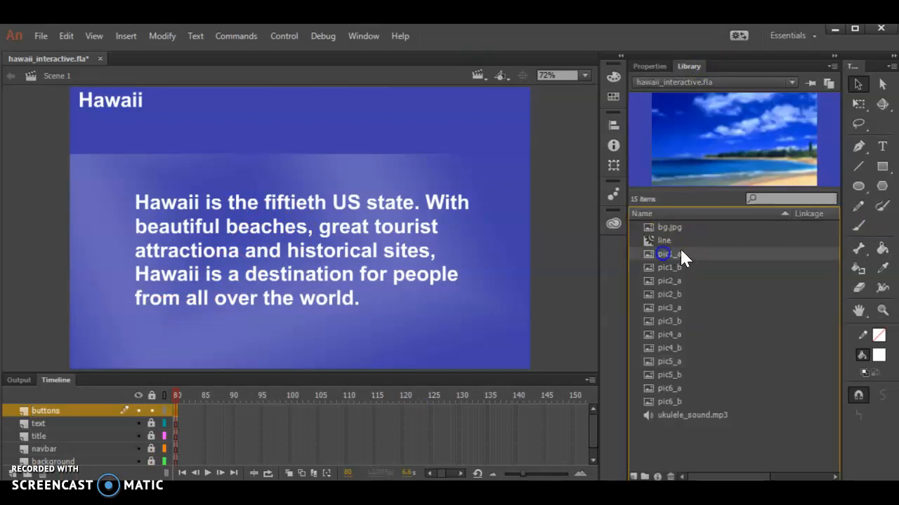
{"action": "left_click", "coordinate": [677, 267]}
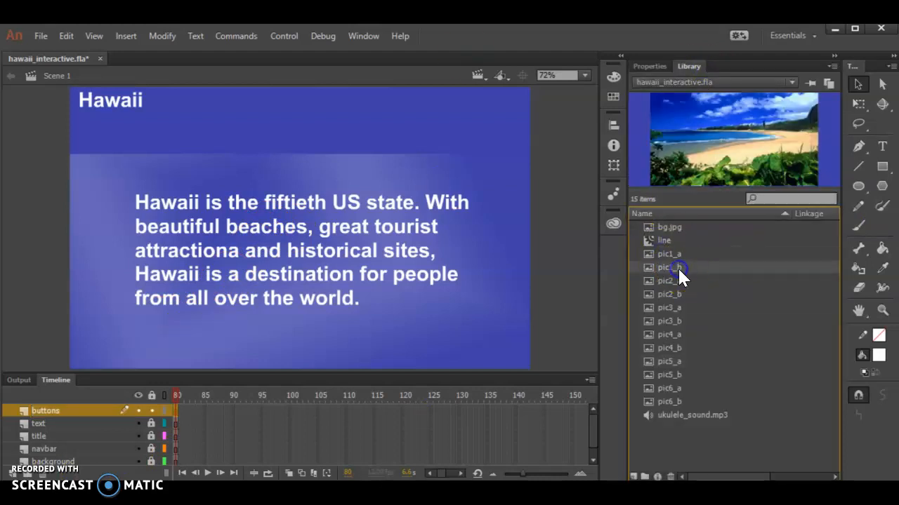
{"action": "left_click", "coordinate": [676, 282]}
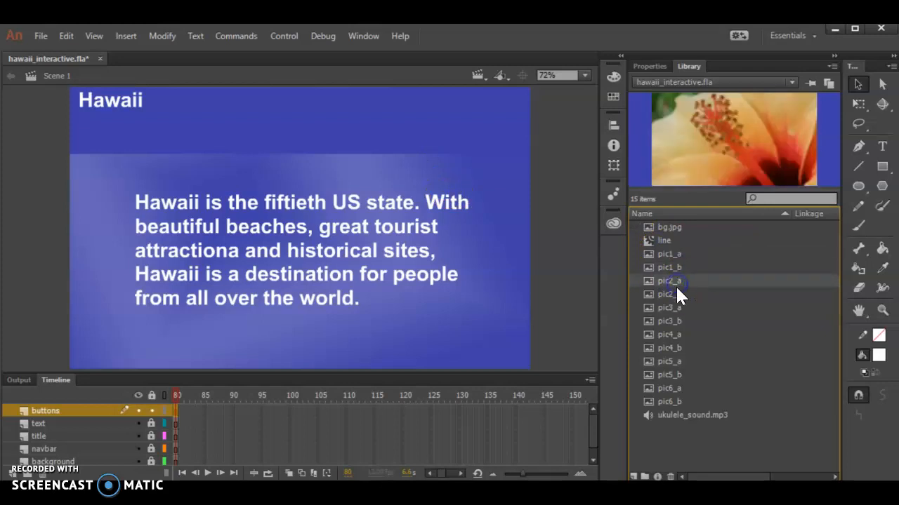
{"action": "left_click", "coordinate": [677, 293]}
{"action": "left_click", "coordinate": [667, 307]}
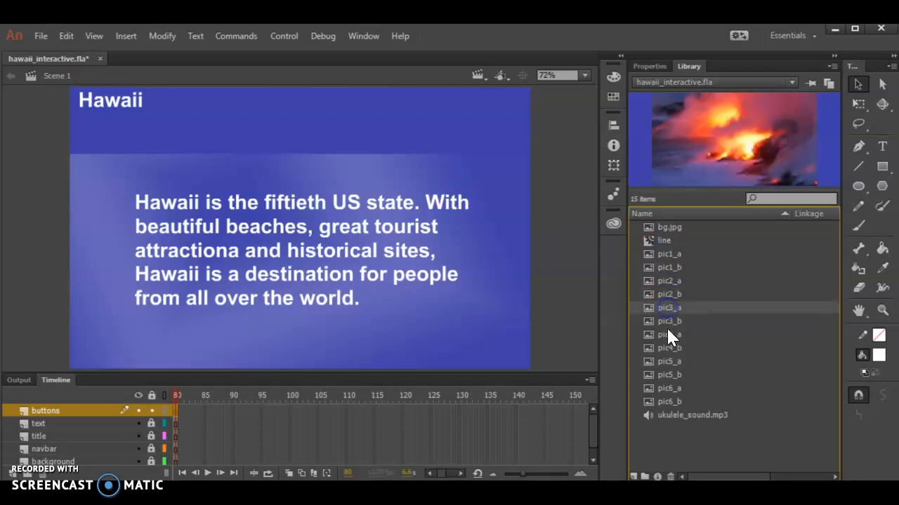
{"action": "left_click", "coordinate": [670, 321]}
{"action": "left_click", "coordinate": [673, 332]}
{"action": "left_click", "coordinate": [676, 348]}
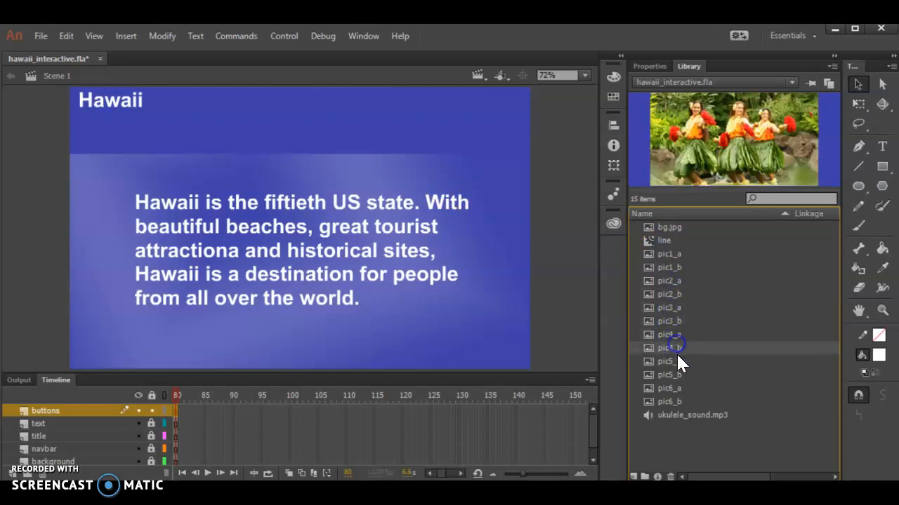
{"action": "left_click", "coordinate": [673, 361]}
{"action": "left_click", "coordinate": [675, 372]}
Step: Check the pixel dimensions of pic1_a and pic1_b in their bitmap properties, closing each without changes
{"action": "double_click", "coordinate": [670, 254]}
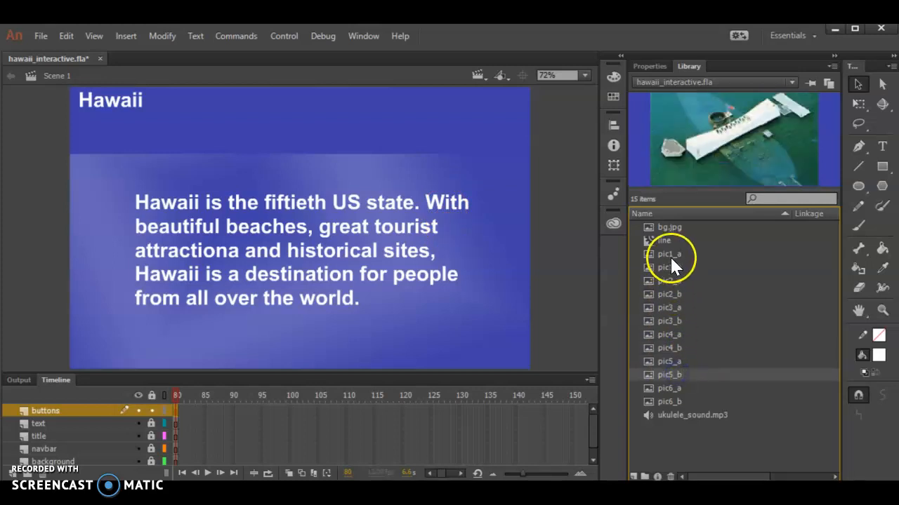
{"action": "left_click", "coordinate": [669, 254]}
{"action": "left_click", "coordinate": [432, 172]}
{"action": "double_click", "coordinate": [650, 253]}
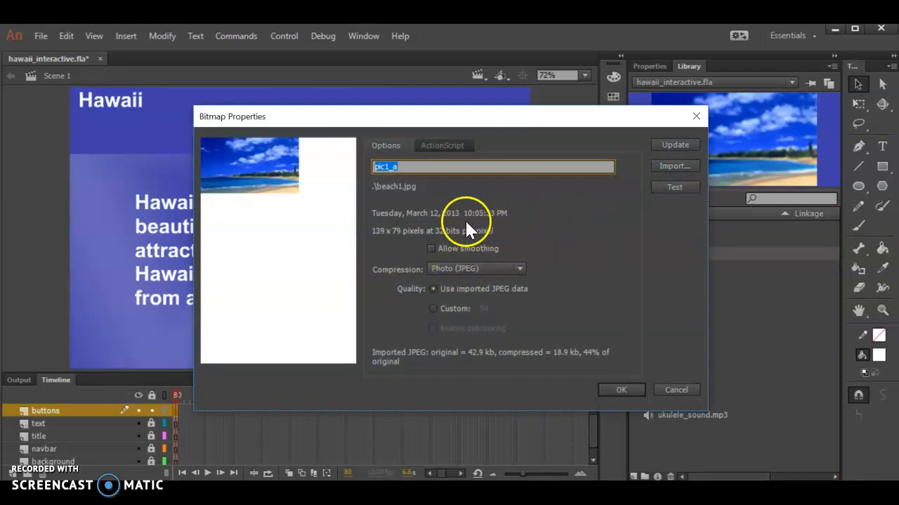
{"action": "left_click", "coordinate": [696, 116]}
{"action": "double_click", "coordinate": [662, 268]}
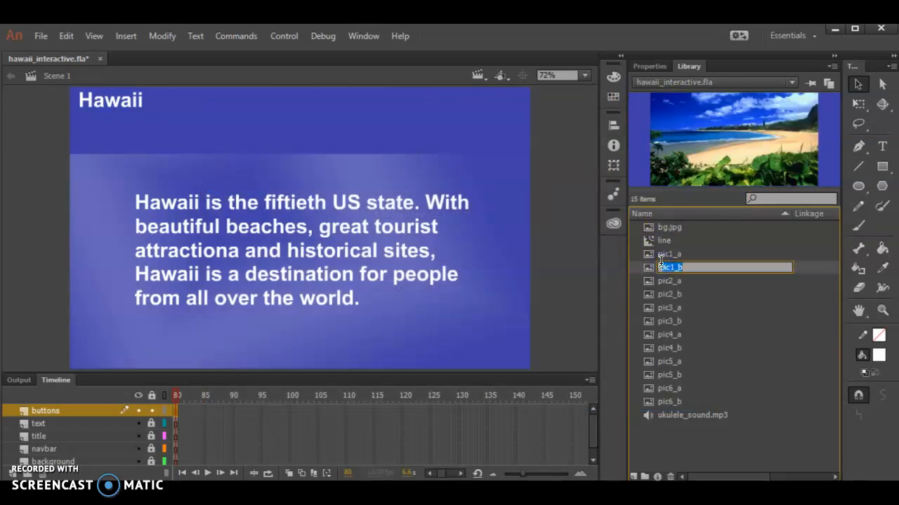
{"action": "double_click", "coordinate": [648, 267]}
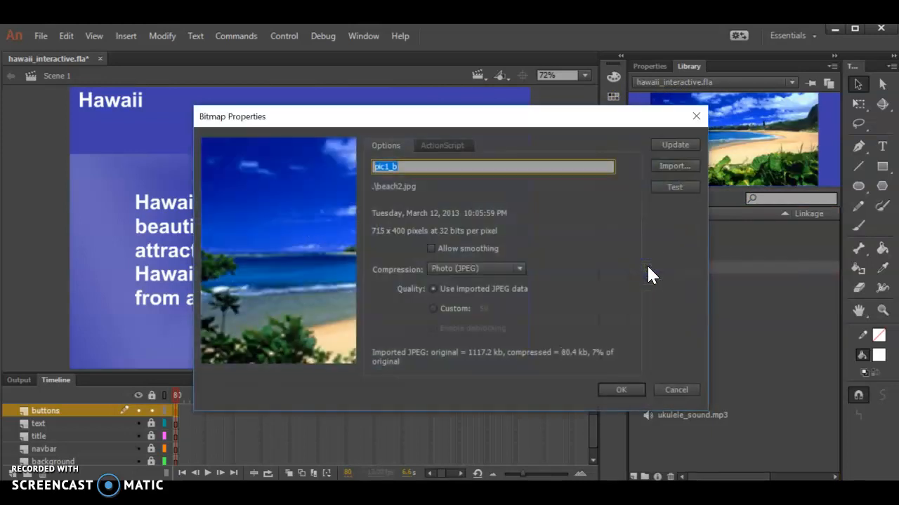
{"action": "left_click", "coordinate": [696, 116]}
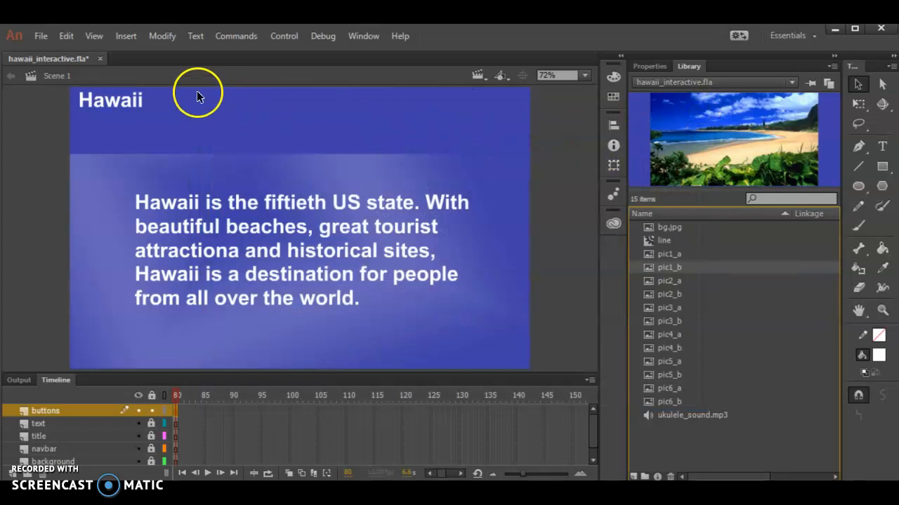
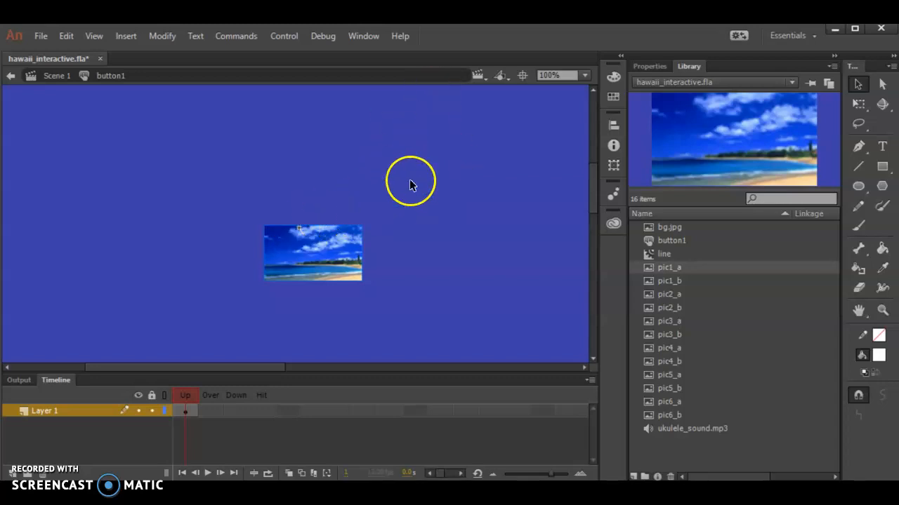
Step: Position the pic1_a bitmap inside the button1 symbol at X 0, Y 0
{"action": "left_click", "coordinate": [643, 66]}
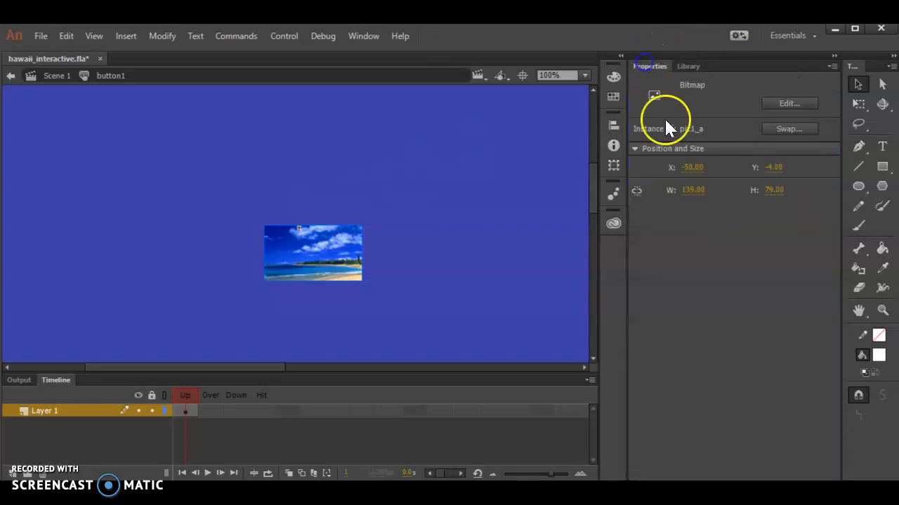
{"action": "left_click", "coordinate": [690, 167]}
{"action": "type", "text": "0"}
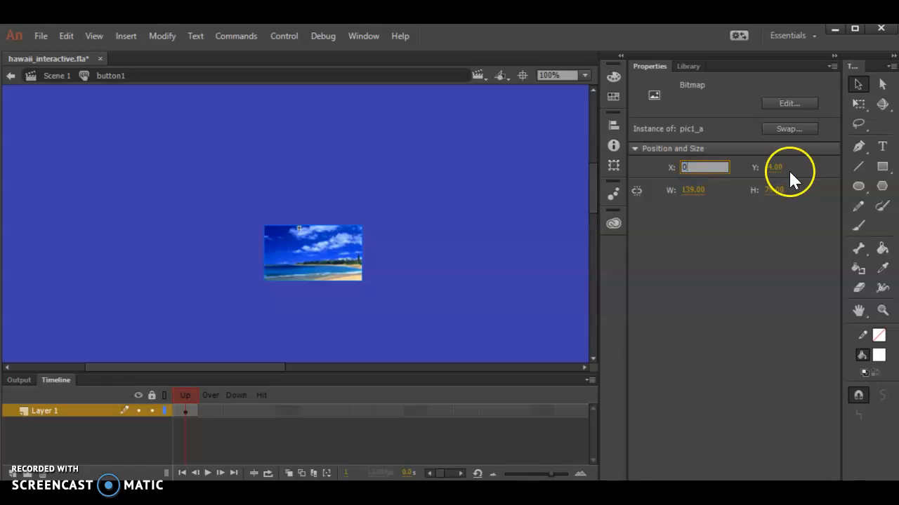
{"action": "left_click", "coordinate": [778, 169]}
{"action": "type", "text": "0"}
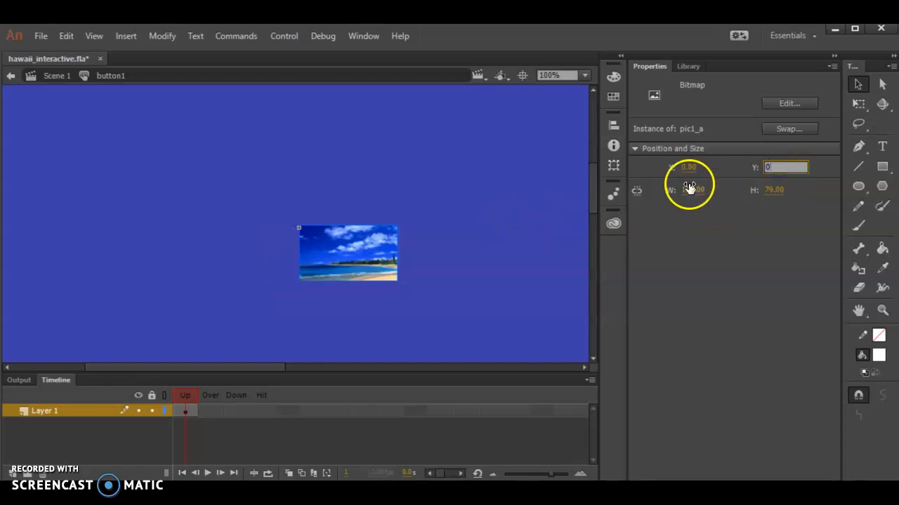
{"action": "left_click", "coordinate": [688, 189]}
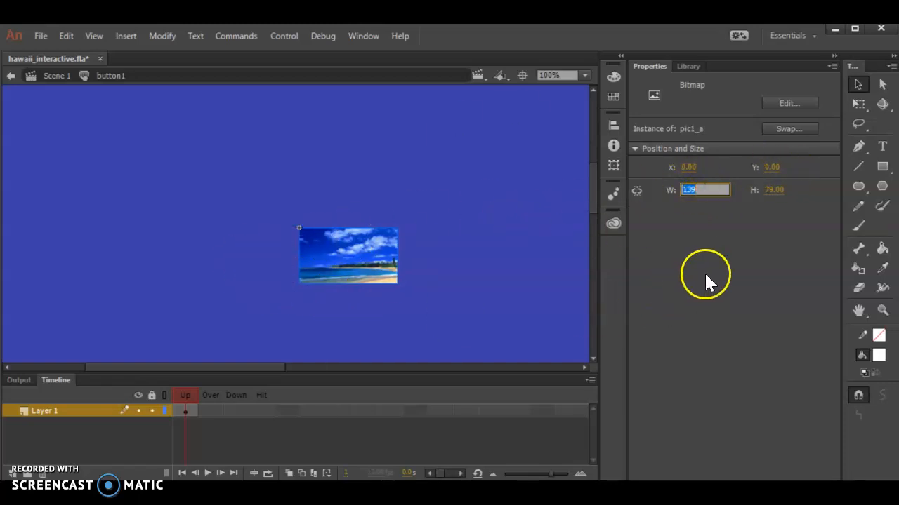
{"action": "left_click", "coordinate": [732, 280]}
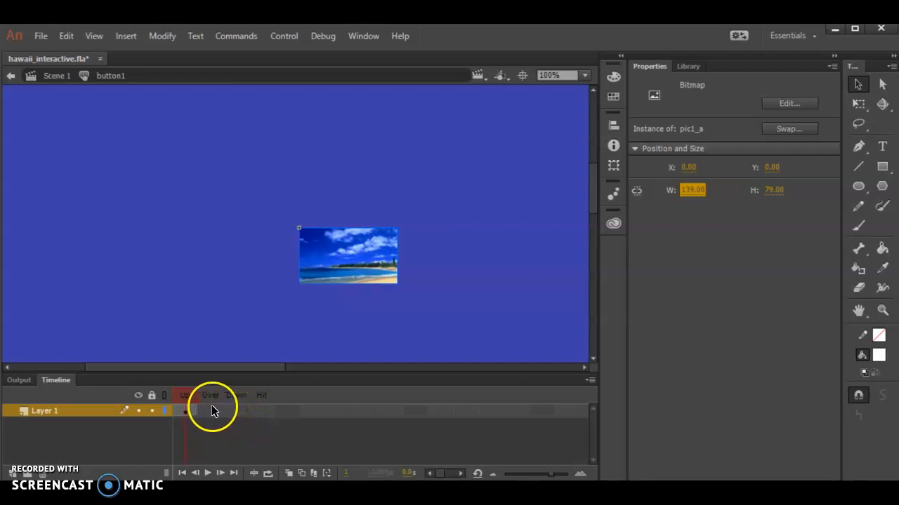
Step: Extend Layer 1 with a frame at the Hit state and add a new layer above it
{"action": "left_click", "coordinate": [45, 413]}
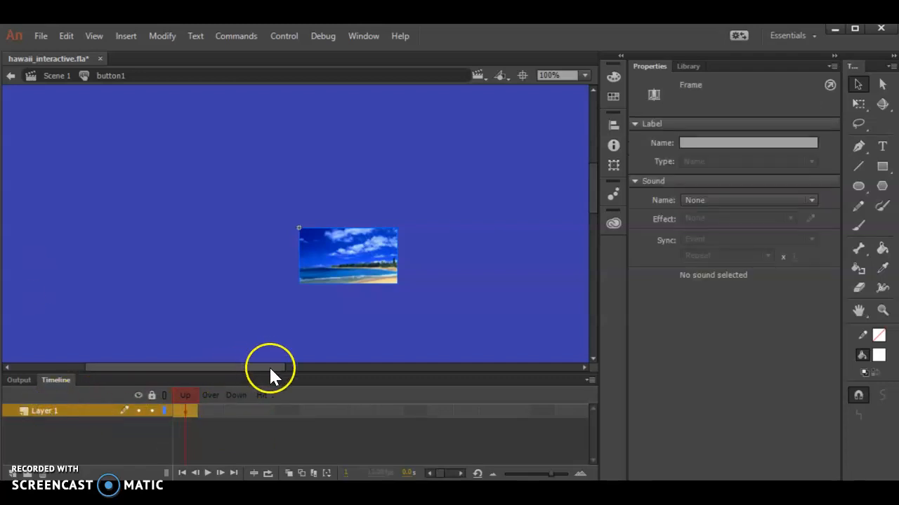
{"action": "left_click", "coordinate": [267, 411]}
{"action": "right_click", "coordinate": [267, 412]}
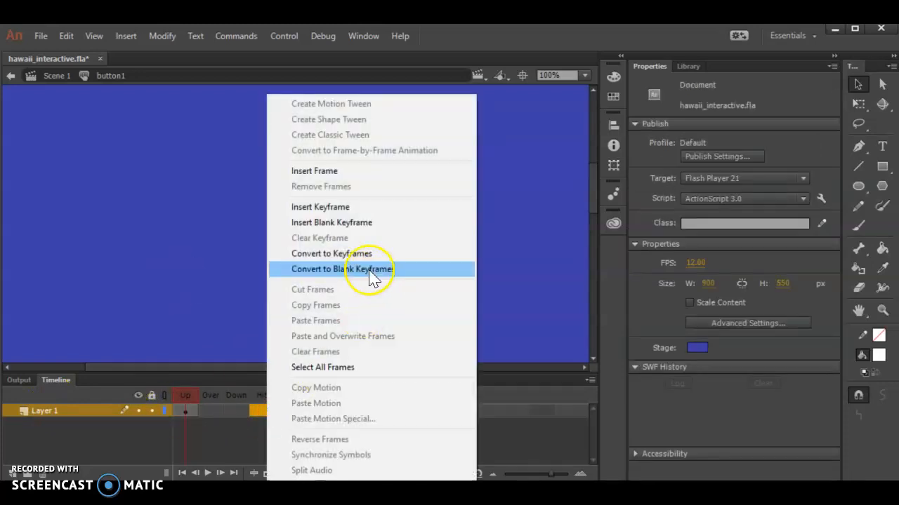
{"action": "left_click", "coordinate": [369, 175]}
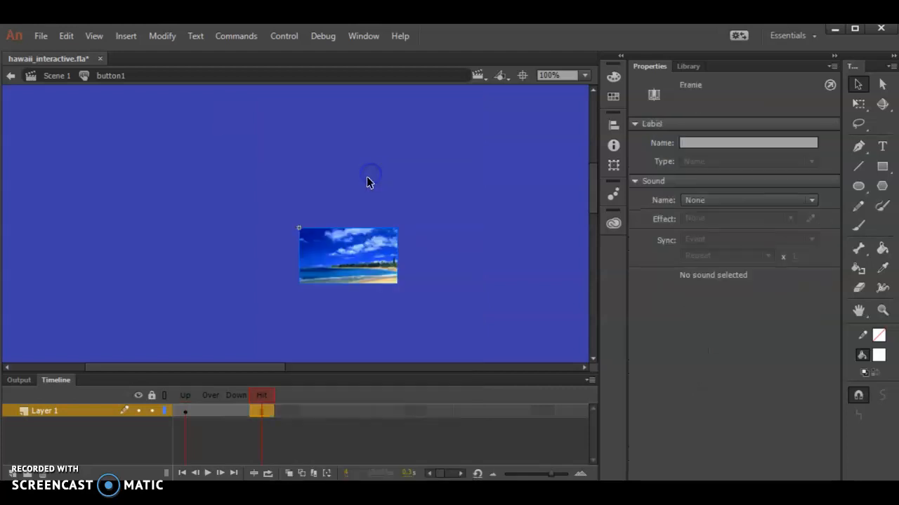
{"action": "left_click", "coordinate": [13, 474]}
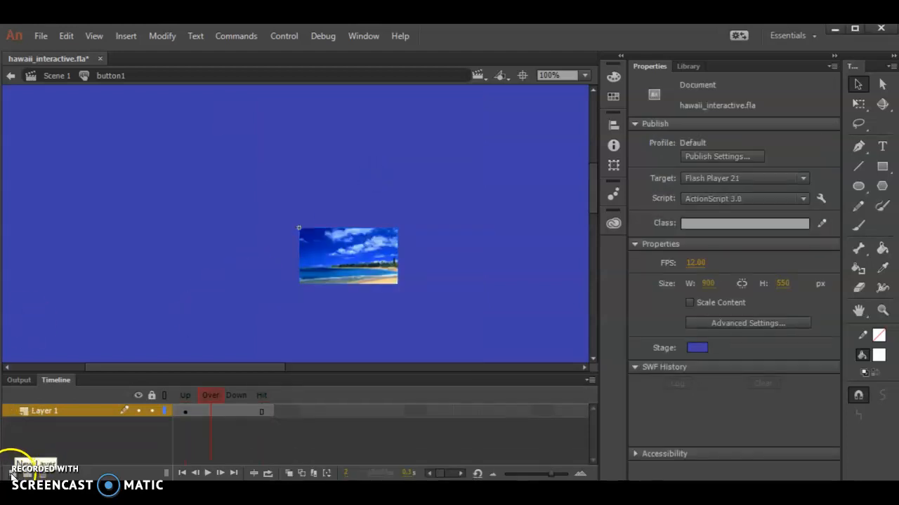
{"action": "left_click", "coordinate": [12, 475]}
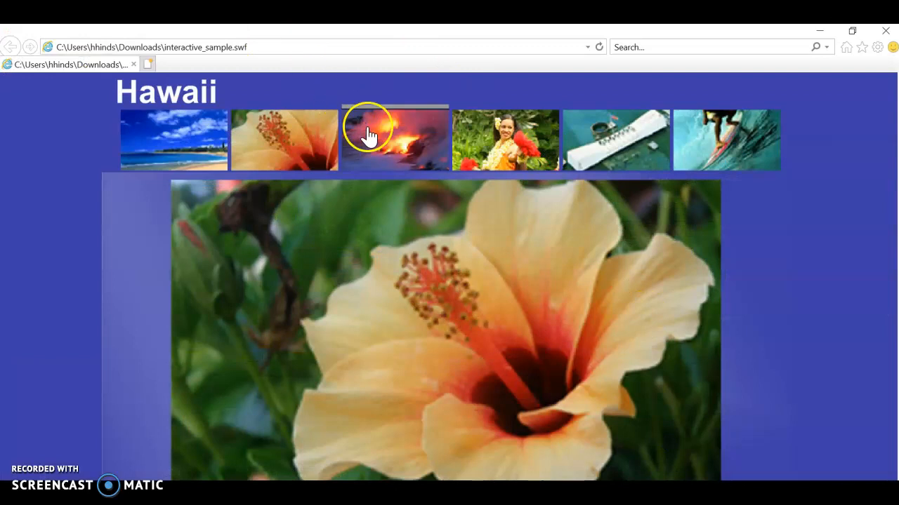
Step: Switch to the browser to examine the picture buttons' rollover line in interactive_sample.swf, and return to Animate
{"action": "left_click", "coordinate": [734, 138]}
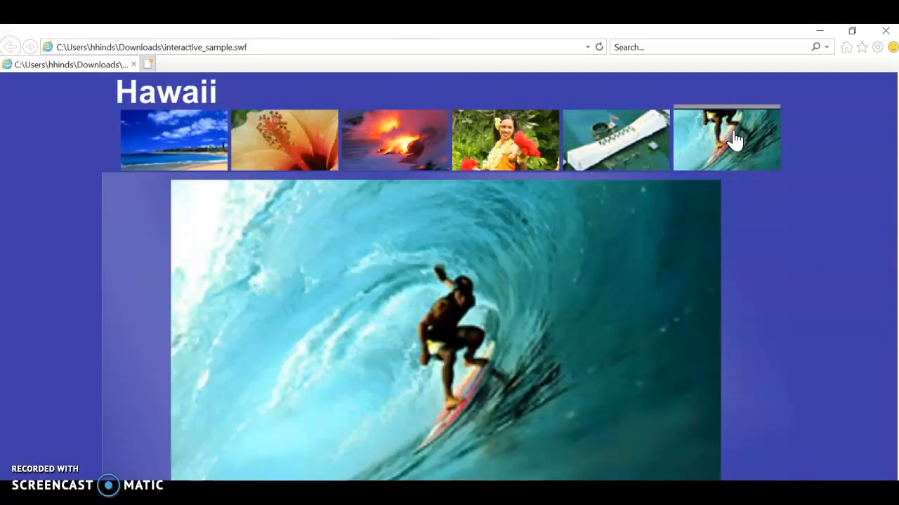
{"action": "left_click", "coordinate": [819, 31]}
{"action": "left_click", "coordinate": [342, 235]}
{"action": "left_click", "coordinate": [264, 335]}
{"action": "left_click", "coordinate": [545, 279]}
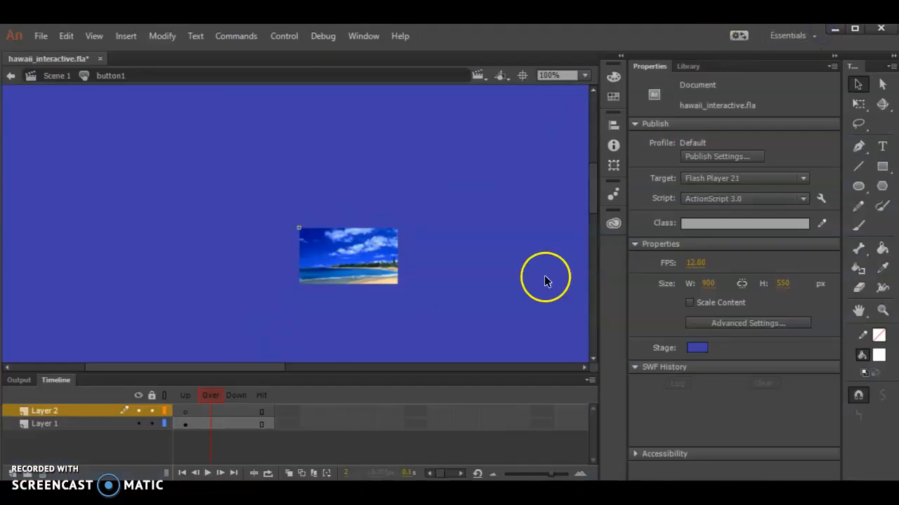
Step: Insert a keyframe in Layer 2's Over frame and place the line symbol from the library above the picture
{"action": "left_click", "coordinate": [692, 67]}
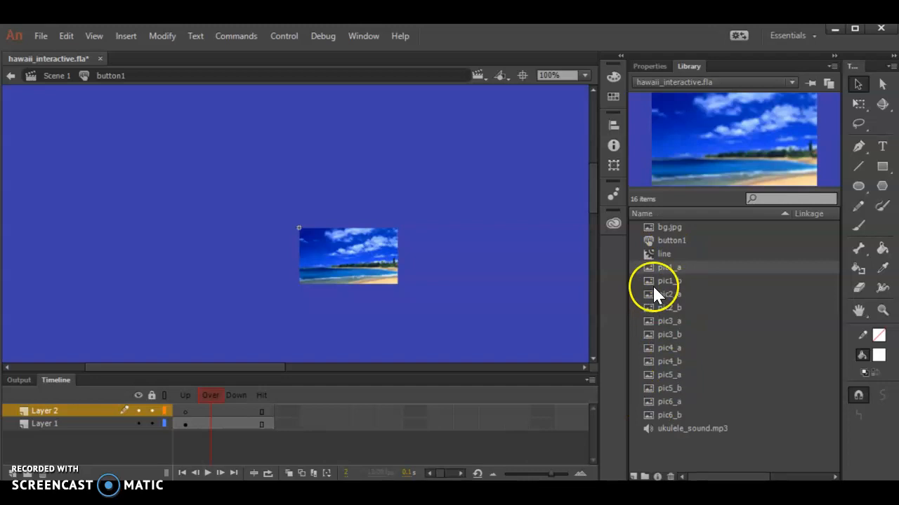
{"action": "left_click", "coordinate": [664, 253]}
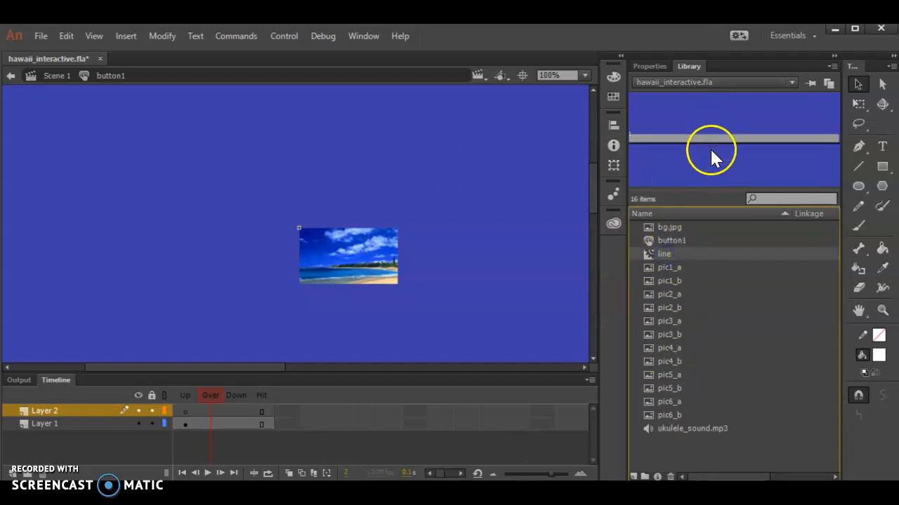
{"action": "left_click", "coordinate": [212, 411]}
{"action": "right_click", "coordinate": [212, 410]}
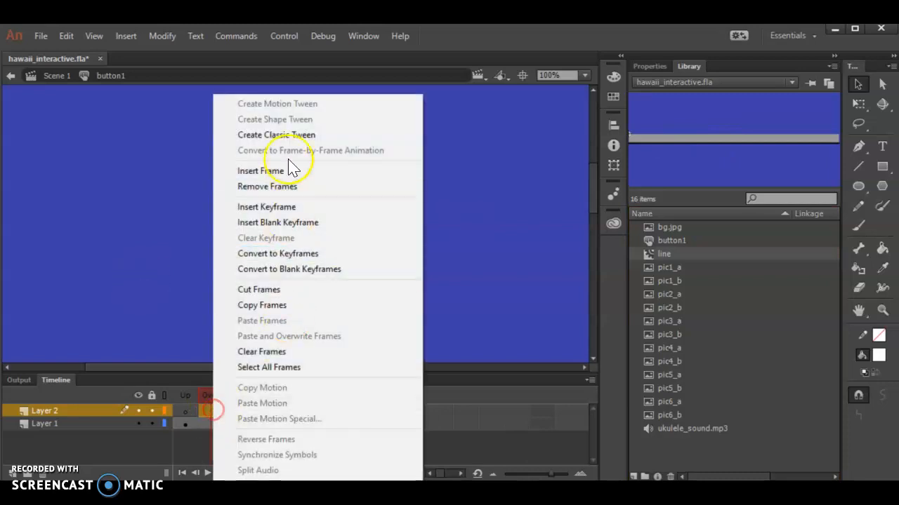
{"action": "left_click", "coordinate": [287, 207]}
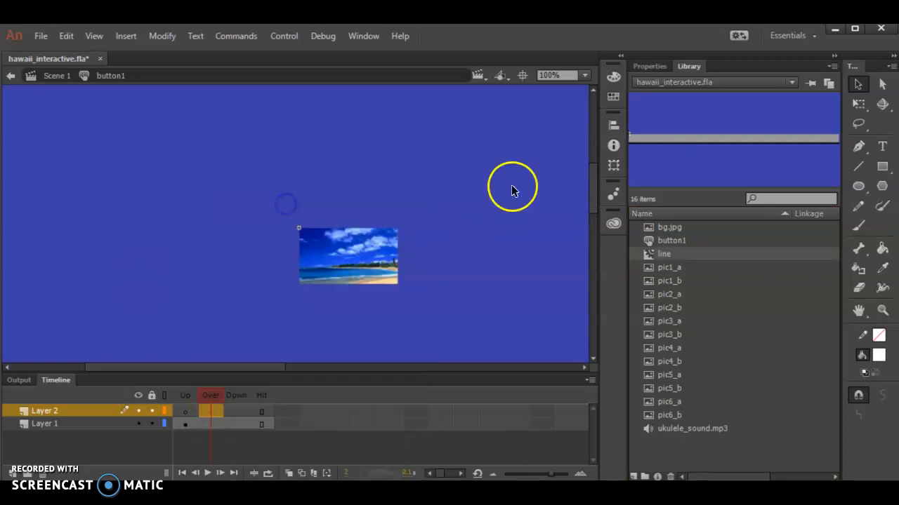
{"action": "left_click_drag", "start_coordinate": [667, 130], "coordinate": [316, 200]}
{"action": "left_click", "coordinate": [349, 204]}
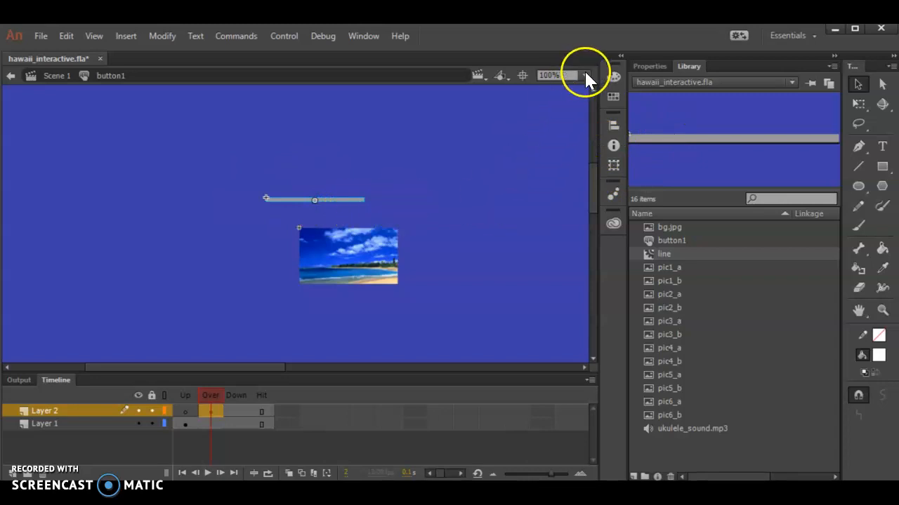
Step: Position the line instance in the Over frame at X 0, Y -7
{"action": "left_click", "coordinate": [649, 66]}
{"action": "left_click", "coordinate": [686, 166]}
{"action": "left_click", "coordinate": [667, 177]}
{"action": "type", "text": "0"}
{"action": "key", "text": "Tab"}
{"action": "type", "text": "-7"}
{"action": "key", "text": "Tab"}
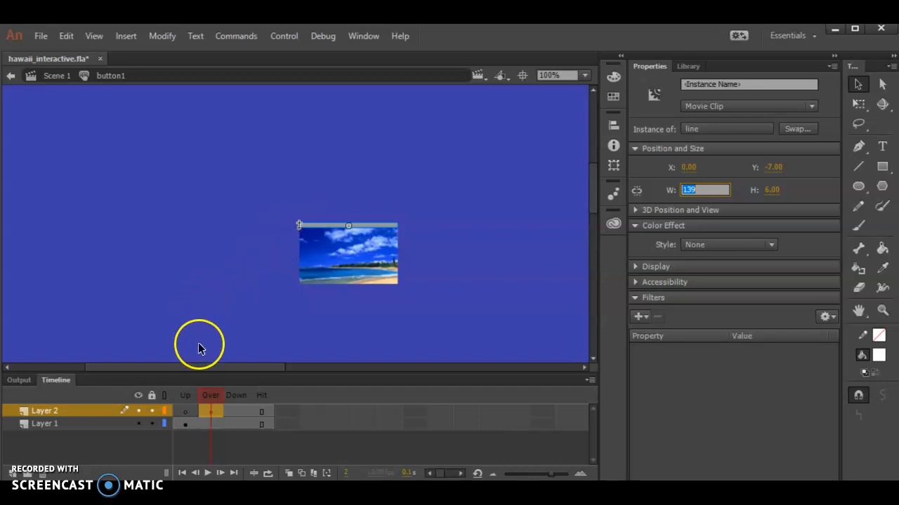
Step: Examine the line's pressed state on the sample's picture buttons in the browser, and return to the button's Down frame
{"action": "left_click", "coordinate": [236, 400]}
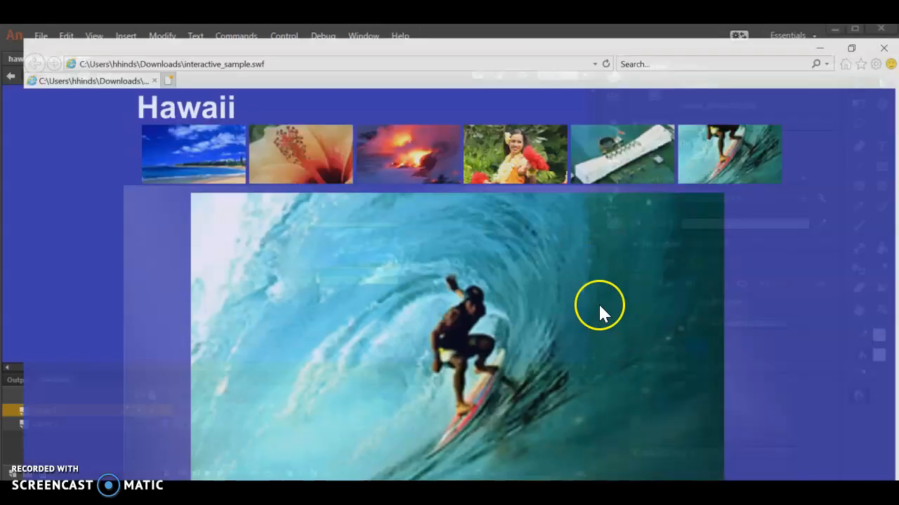
{"action": "left_click", "coordinate": [514, 111]}
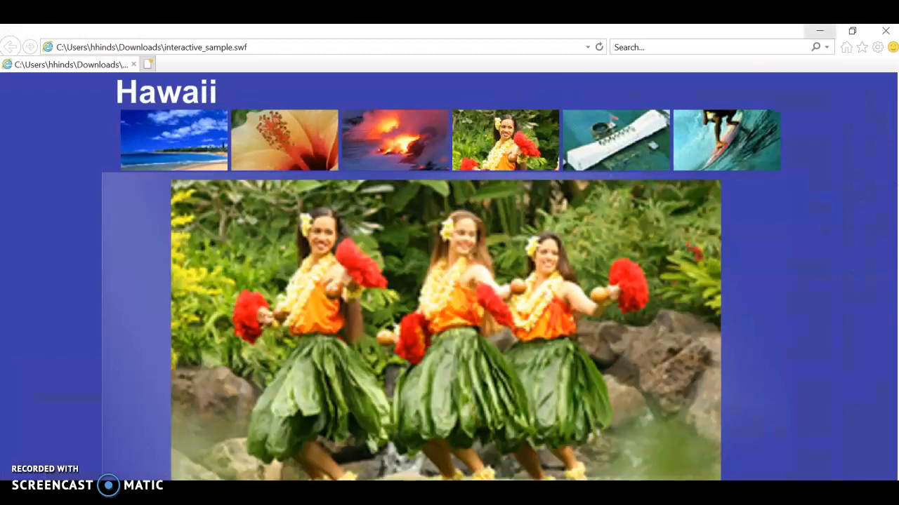
{"action": "left_click", "coordinate": [819, 31]}
{"action": "left_click", "coordinate": [324, 273]}
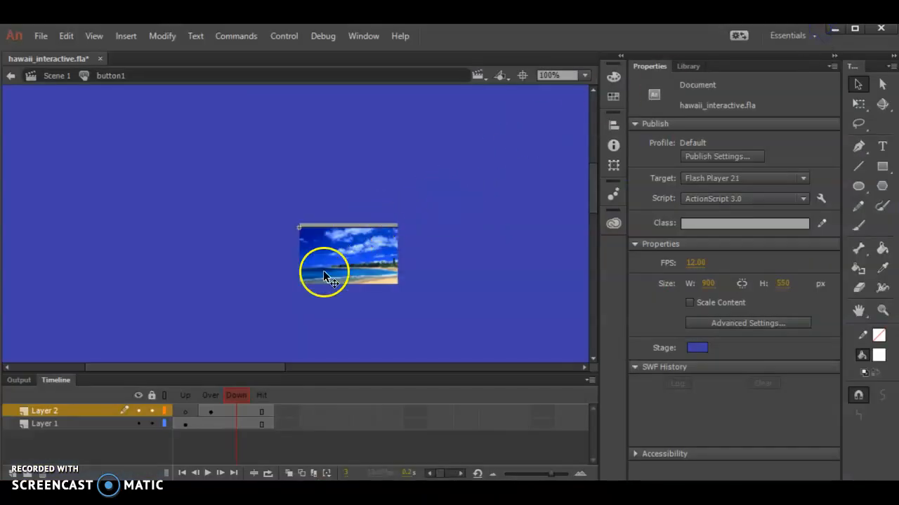
Step: Insert a keyframe in Layer 2's Down frame and give its line a Brightness color effect of 100%
{"action": "right_click", "coordinate": [242, 410]}
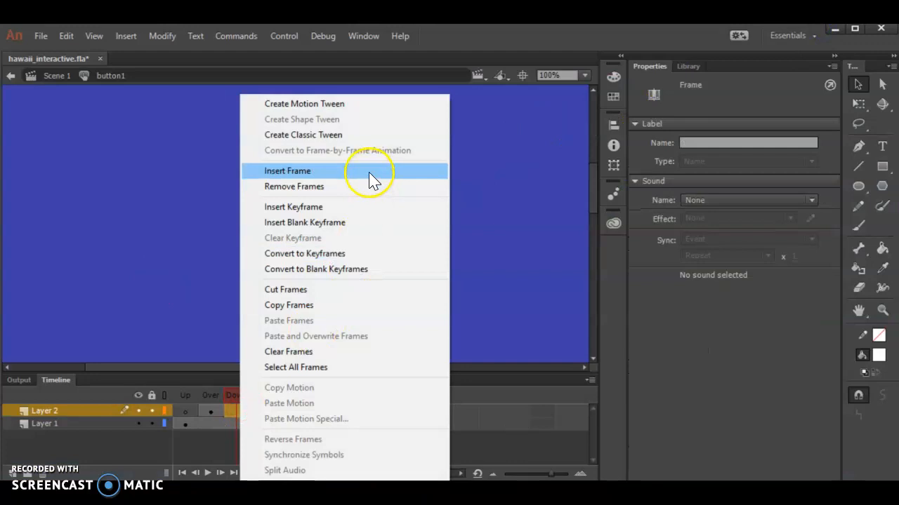
{"action": "left_click", "coordinate": [331, 207]}
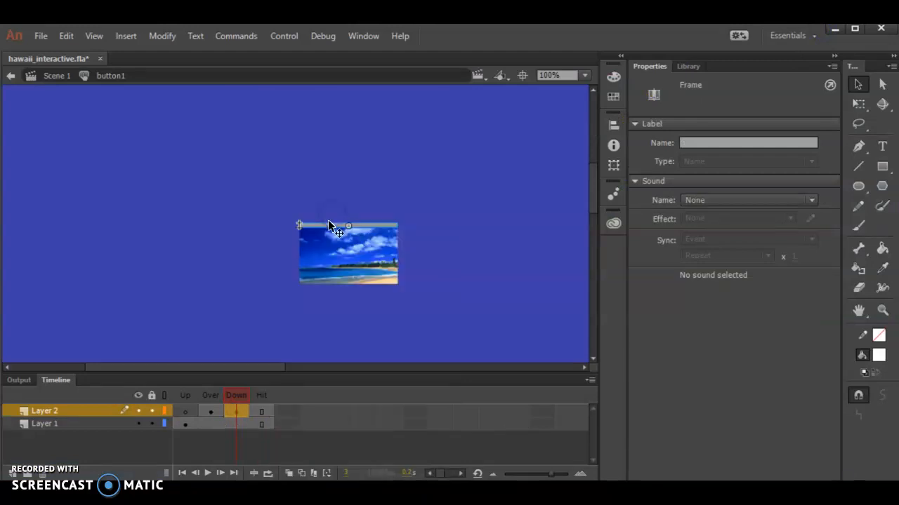
{"action": "left_click", "coordinate": [330, 226]}
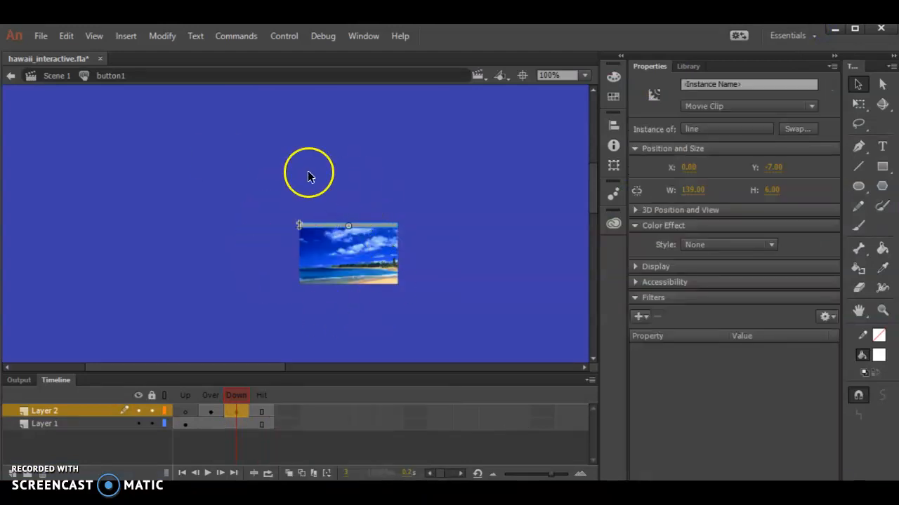
{"action": "left_click", "coordinate": [717, 246]}
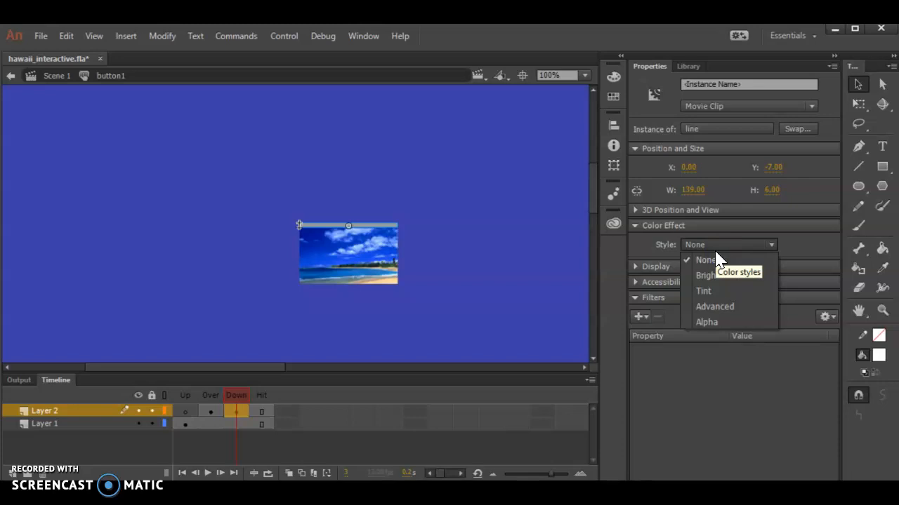
{"action": "left_click", "coordinate": [700, 274]}
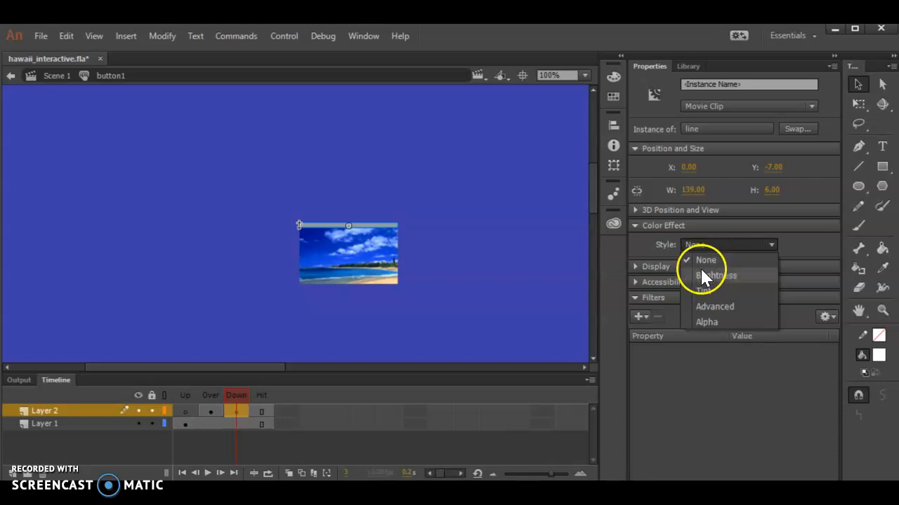
{"action": "left_click_drag", "start_coordinate": [698, 267], "coordinate": [784, 273]}
{"action": "left_click", "coordinate": [516, 189]}
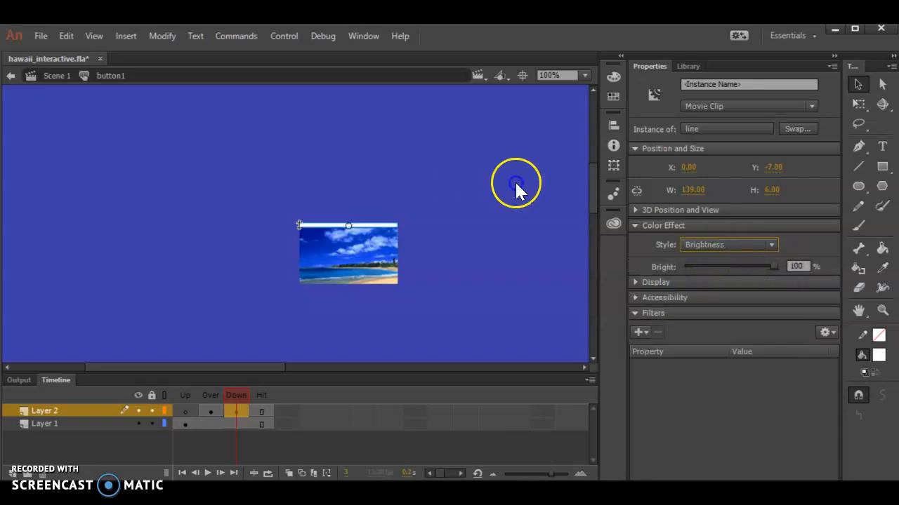
{"action": "left_click_drag", "start_coordinate": [893, 295], "coordinate": [893, 294]}
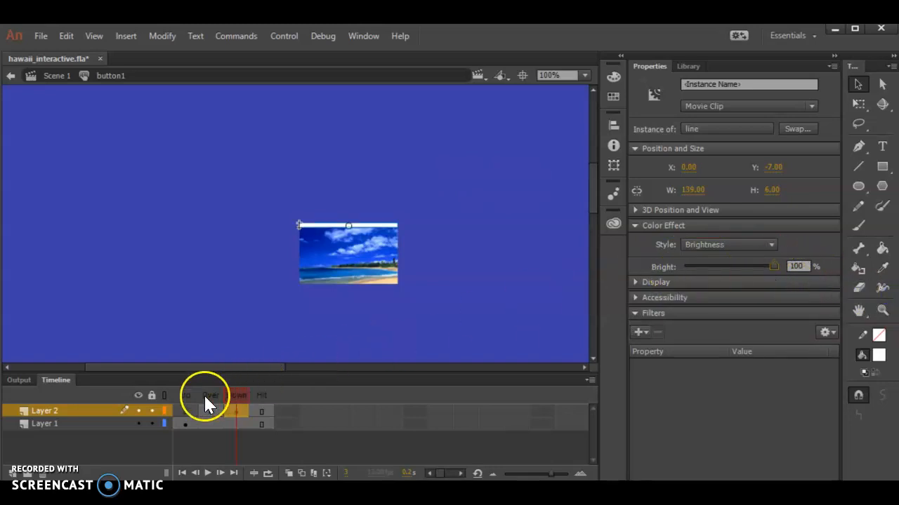
{"action": "left_click_drag", "start_coordinate": [207, 411], "coordinate": [238, 413]}
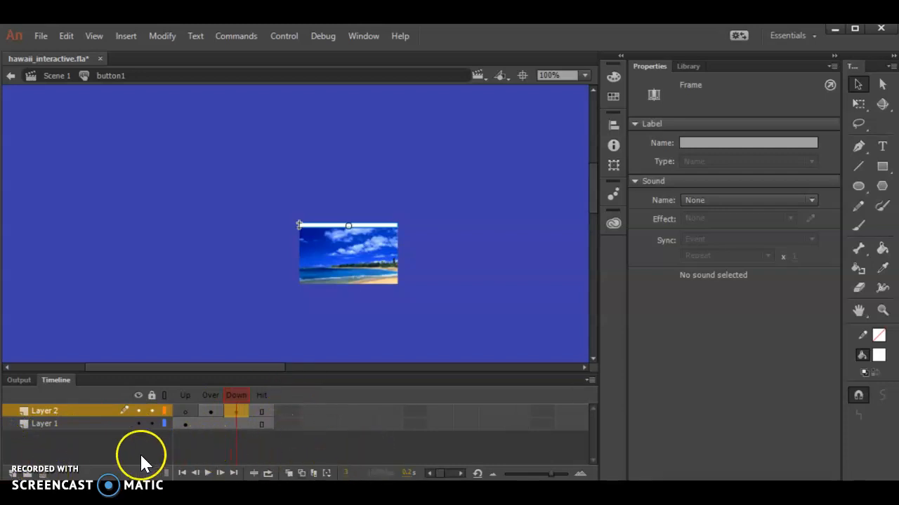
Step: Add a third layer to the button symbol and insert a keyframe in its Down frame
{"action": "left_click", "coordinate": [15, 475]}
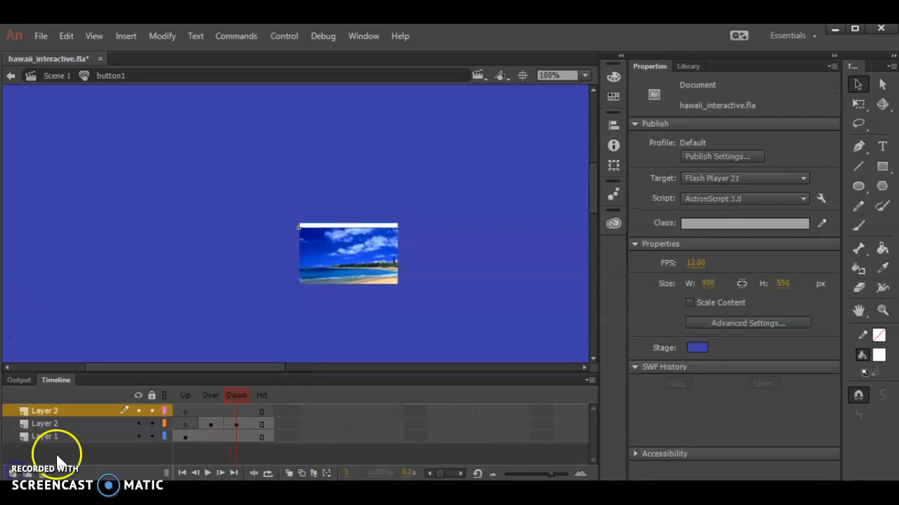
{"action": "left_click", "coordinate": [237, 415]}
{"action": "right_click", "coordinate": [237, 415]}
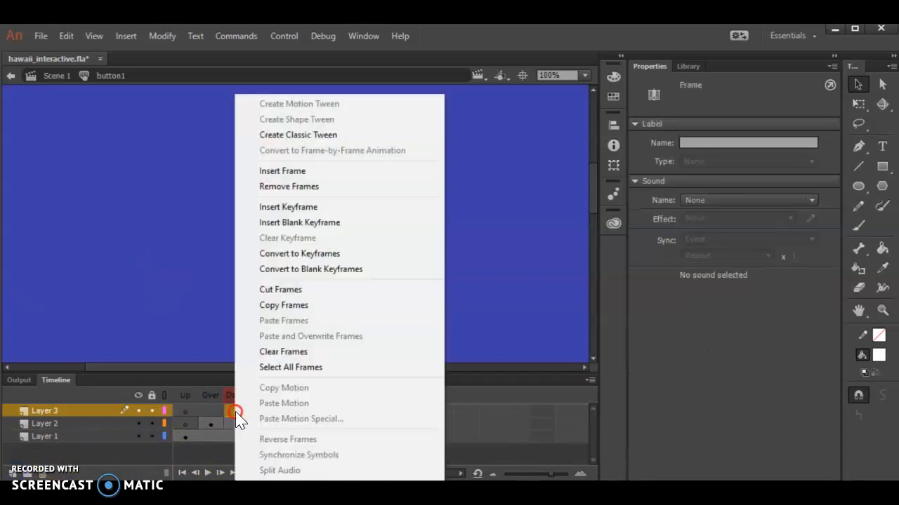
{"action": "left_click", "coordinate": [336, 209]}
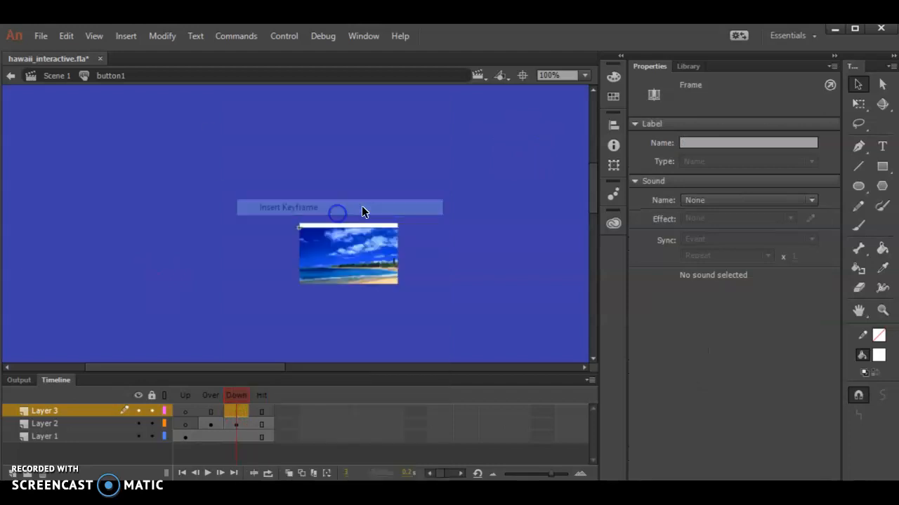
Step: Add ukulele_sound.mp3 from the library to Layer 3's Down frame and return to Scene 1
{"action": "left_click", "coordinate": [687, 67]}
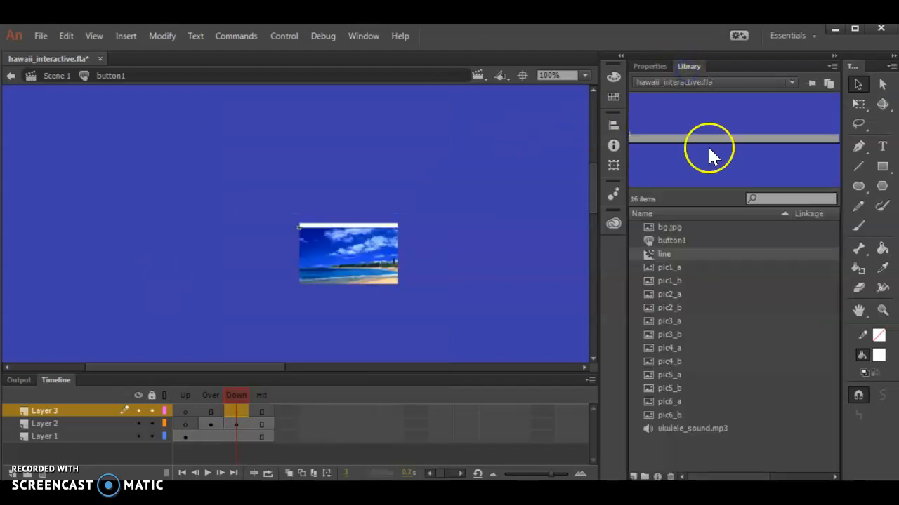
{"action": "left_click", "coordinate": [675, 429]}
{"action": "left_click_drag", "start_coordinate": [758, 140], "coordinate": [391, 257]}
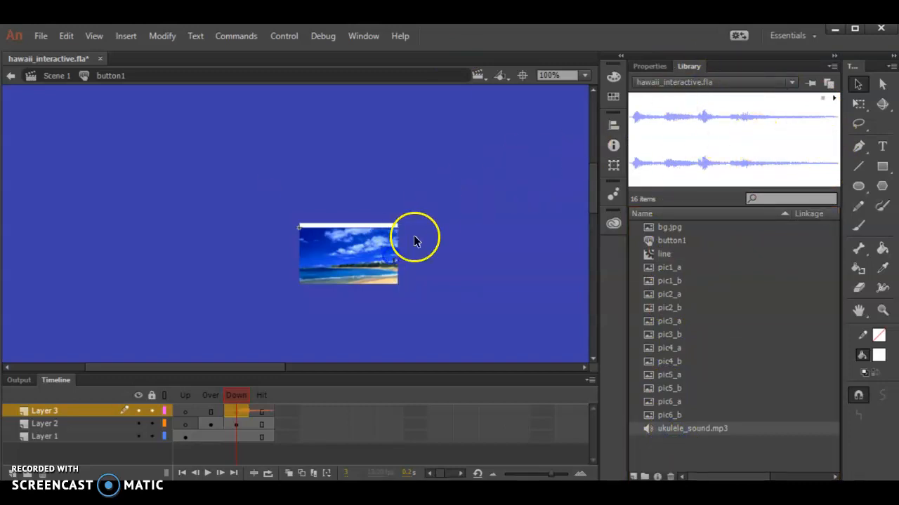
{"action": "left_click", "coordinate": [442, 436]}
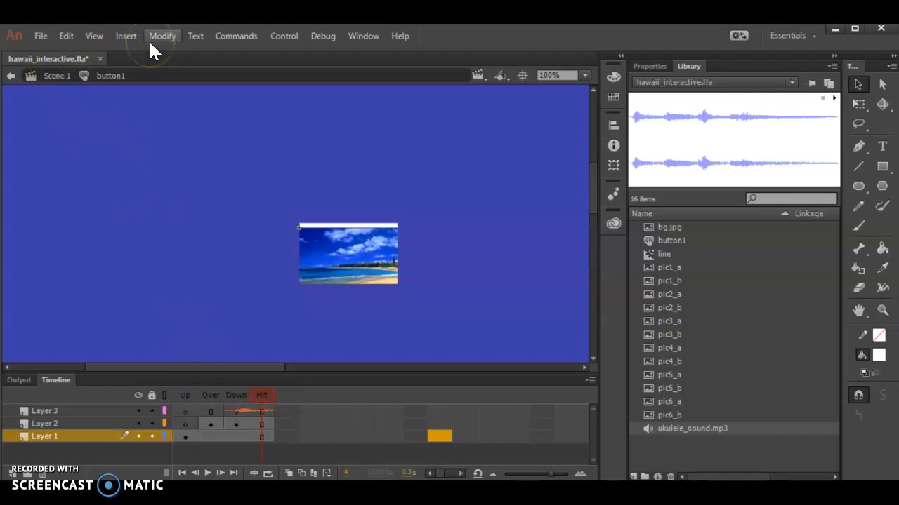
{"action": "left_click", "coordinate": [55, 76]}
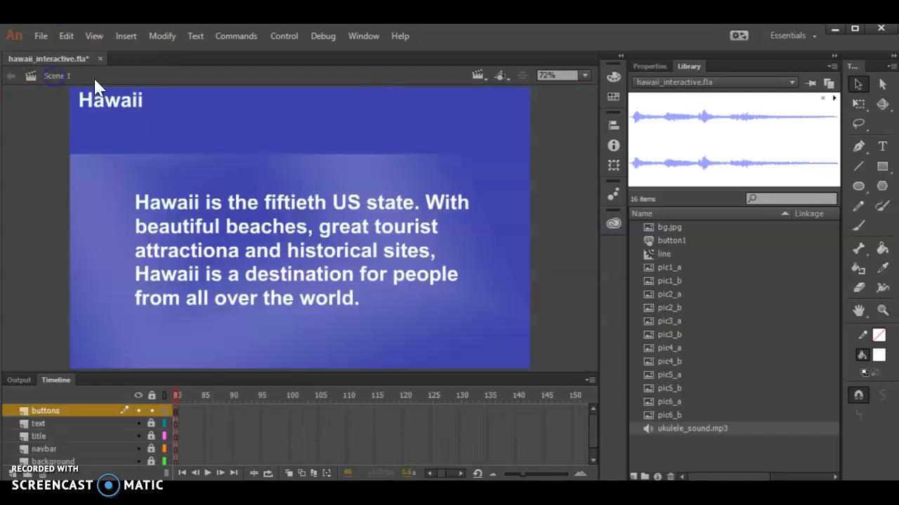
Step: Place a button1 instance on the stage just below the Hawaii title, and duplicate the symbol in the library as button2
{"action": "left_click", "coordinate": [680, 241]}
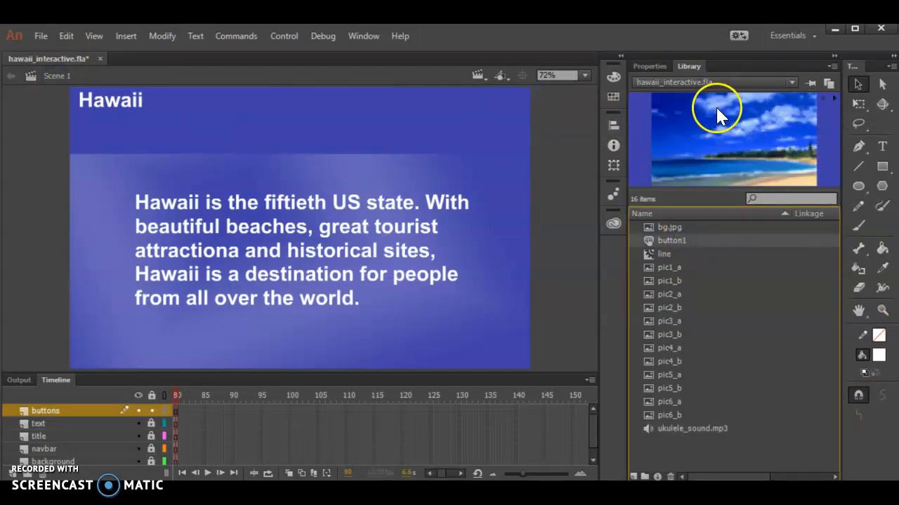
{"action": "left_click_drag", "start_coordinate": [720, 116], "coordinate": [112, 130]}
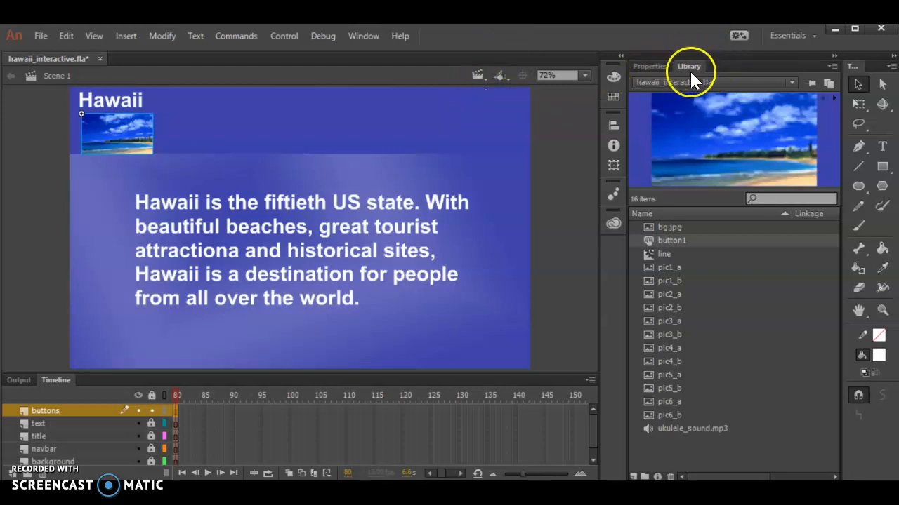
{"action": "left_click", "coordinate": [660, 240]}
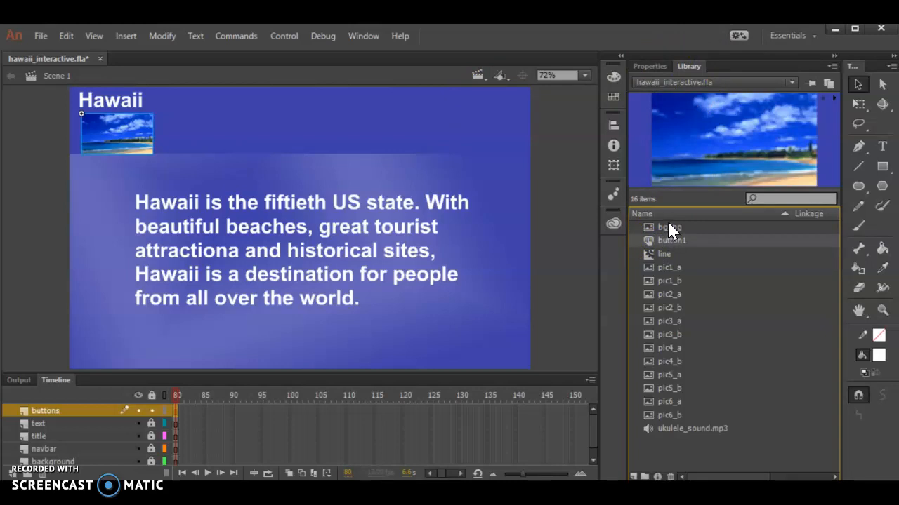
{"action": "right_click", "coordinate": [660, 239]}
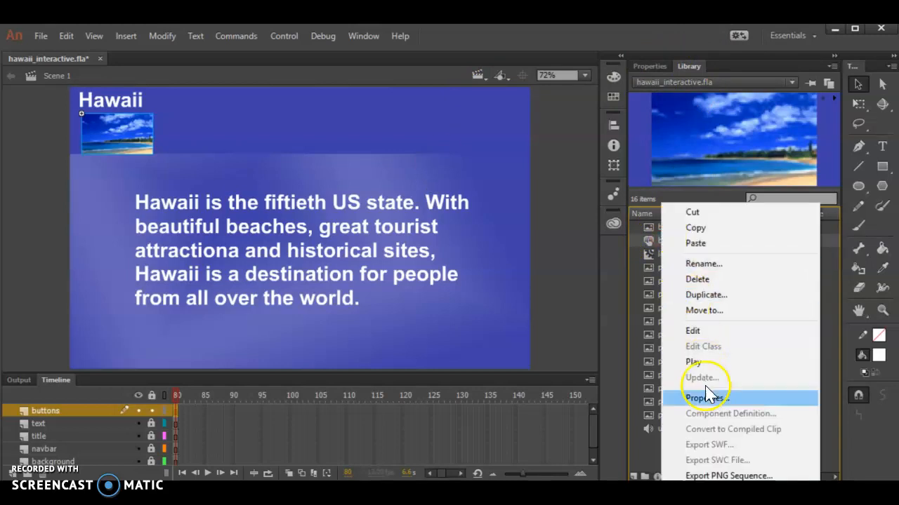
{"action": "left_click", "coordinate": [702, 296]}
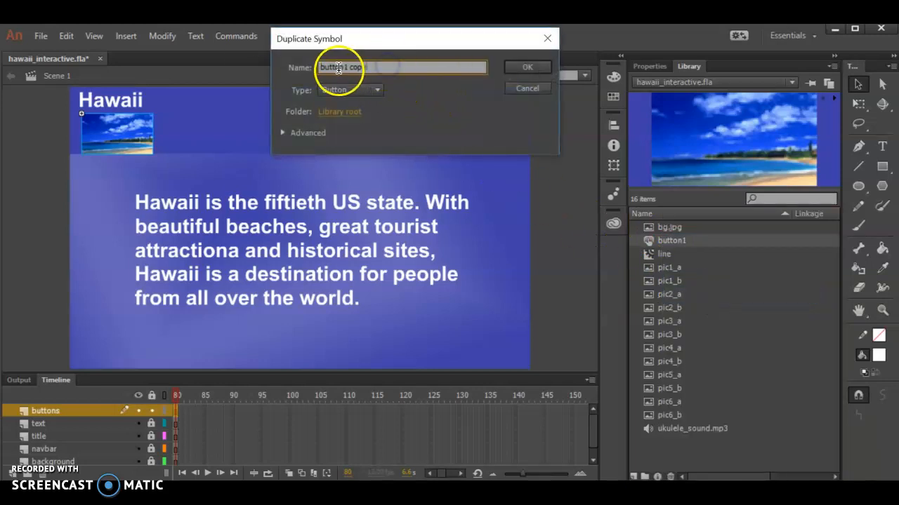
{"action": "left_click_drag", "start_coordinate": [347, 68], "coordinate": [598, 78]}
{"action": "key", "text": "BackSpace"}
{"action": "key", "text": "BackSpace"}
{"action": "type", "text": "2"}
{"action": "left_click", "coordinate": [538, 68]}
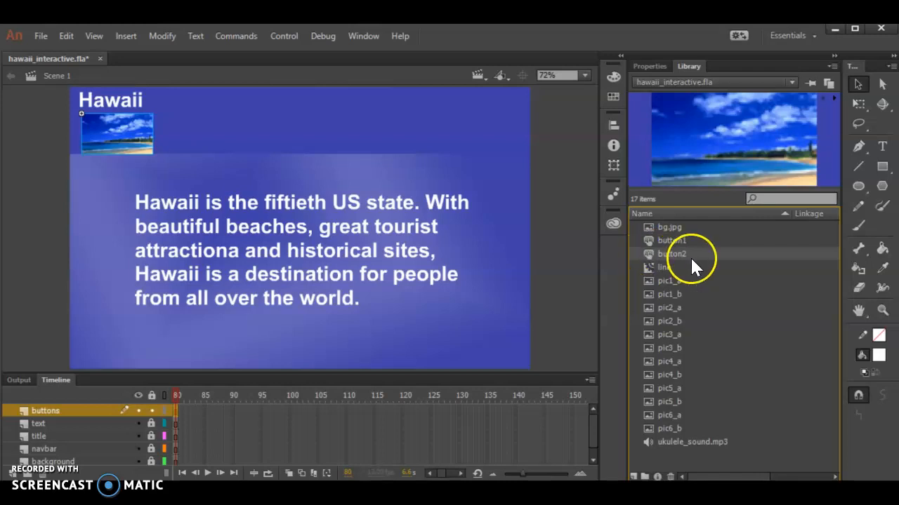
Step: Swap the bitmap inside the button2 symbol for pic2_a and return to Scene 1
{"action": "double_click", "coordinate": [647, 256]}
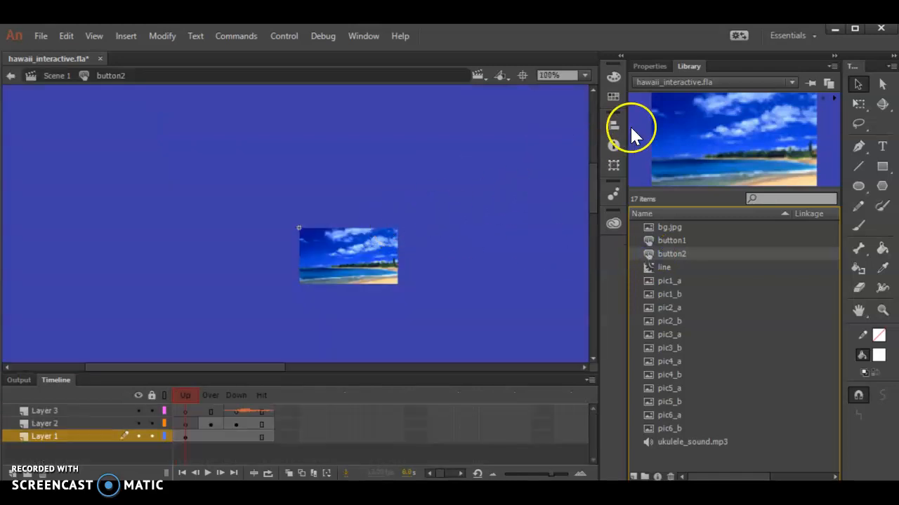
{"action": "left_click", "coordinate": [647, 64]}
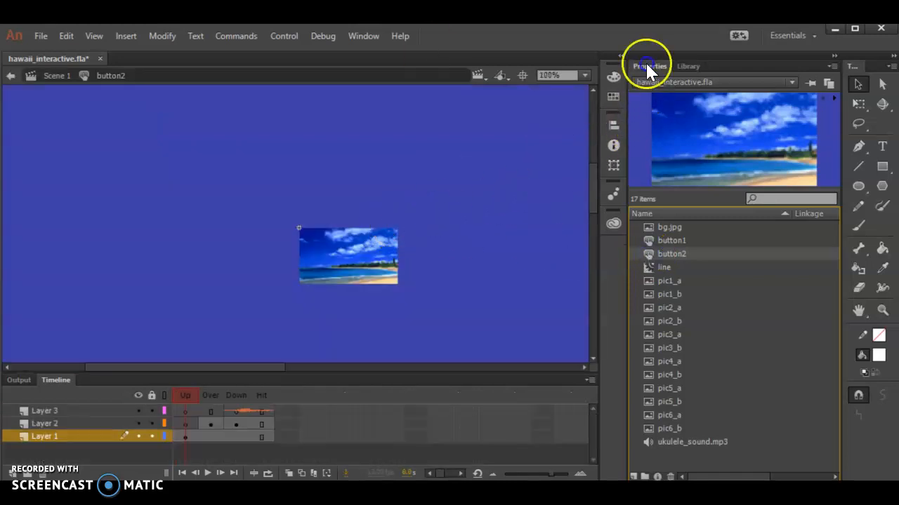
{"action": "left_click", "coordinate": [346, 264]}
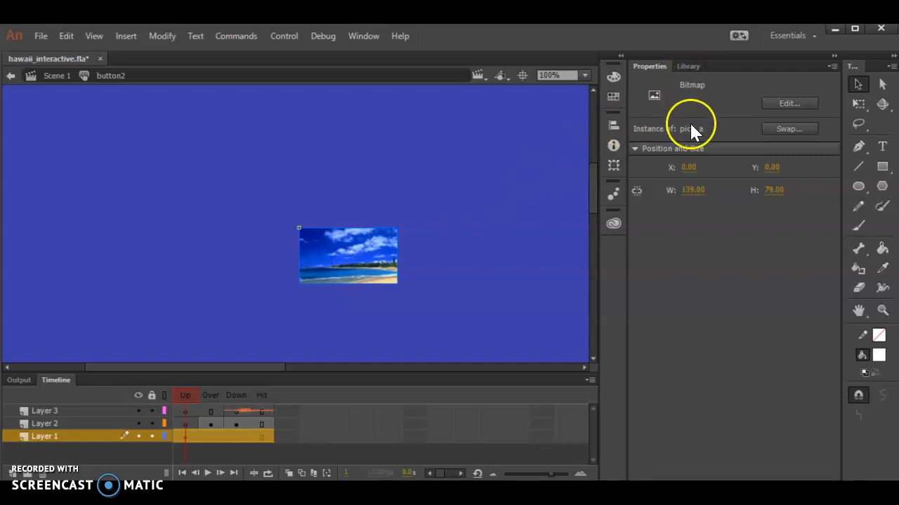
{"action": "left_click", "coordinate": [785, 129]}
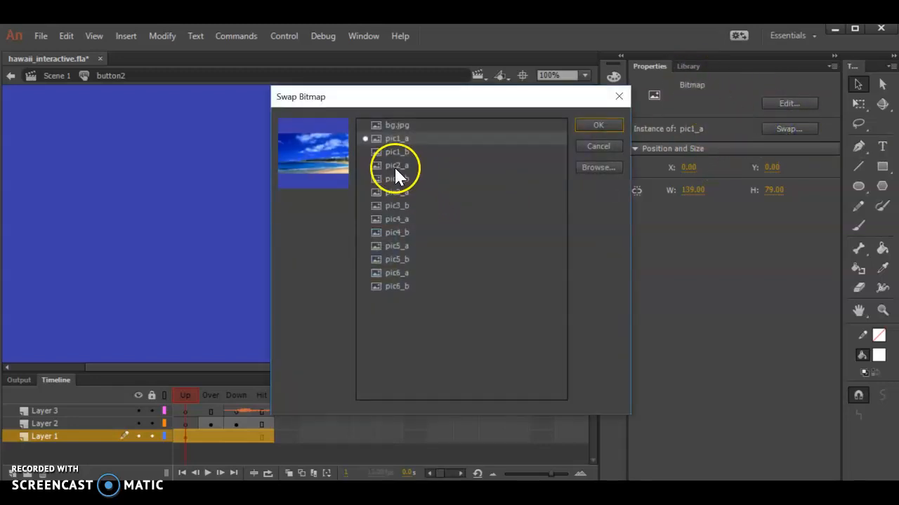
{"action": "left_click", "coordinate": [395, 166]}
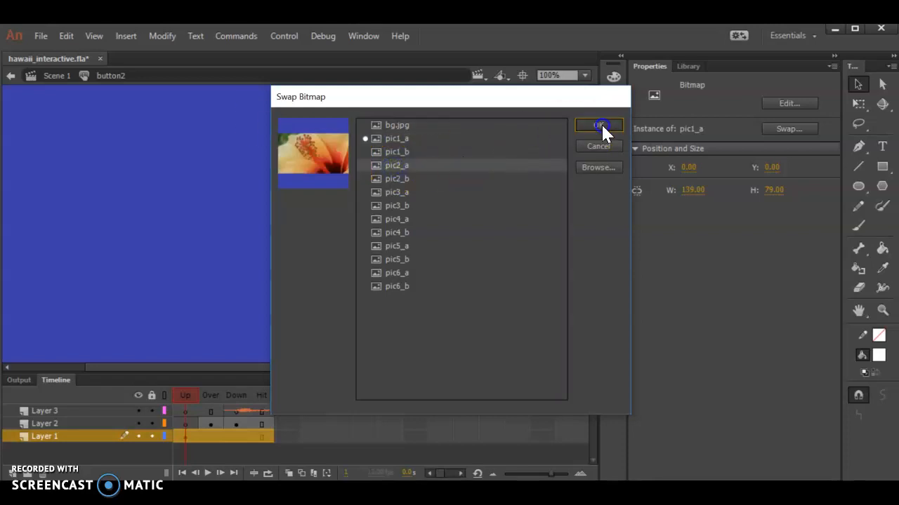
{"action": "left_click", "coordinate": [598, 125]}
{"action": "left_click", "coordinate": [12, 76]}
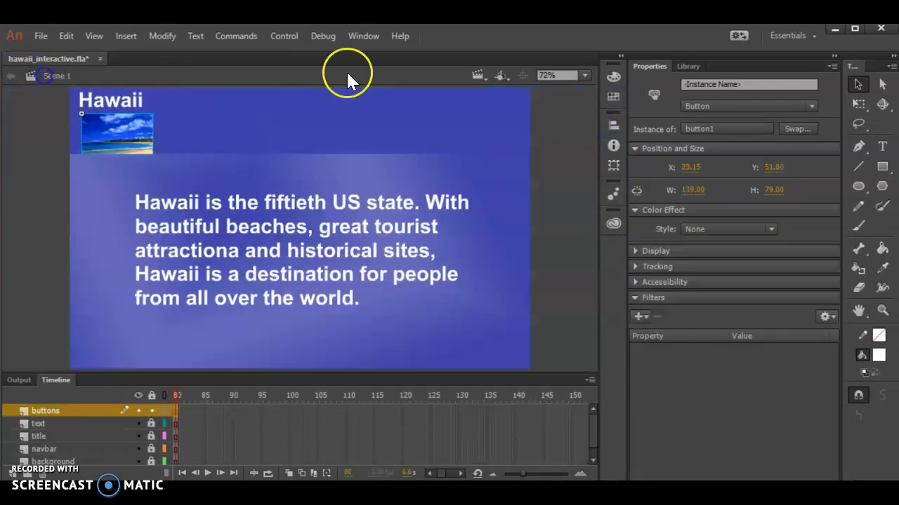